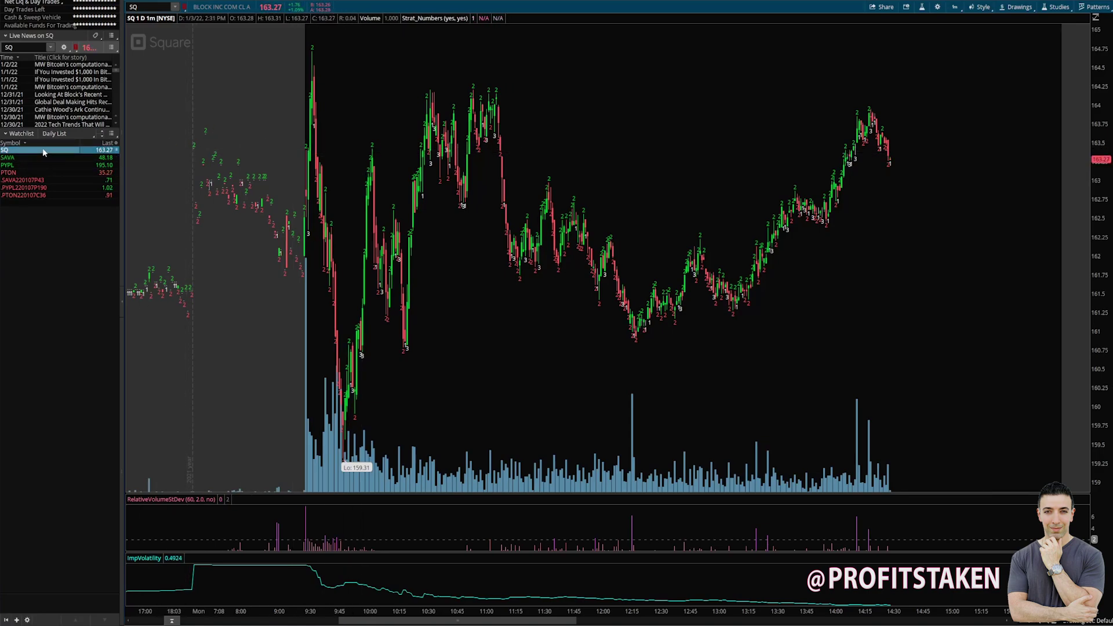
# Link both the Live News gadget and the SQ chart to the red symbol link color
pyautogui.click(75, 48)
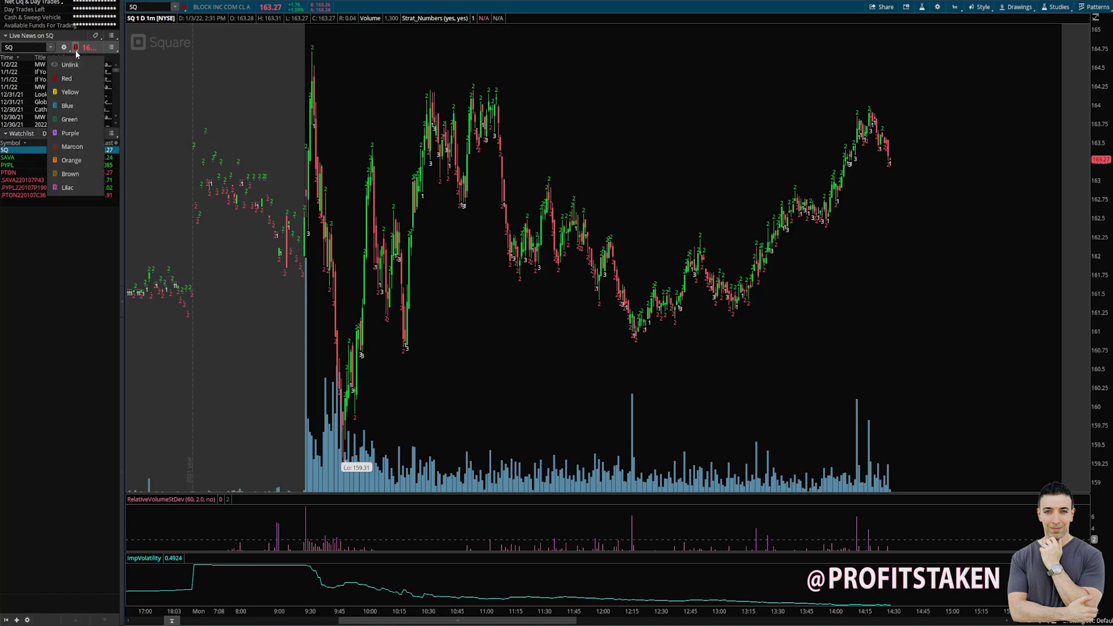
pyautogui.click(68, 79)
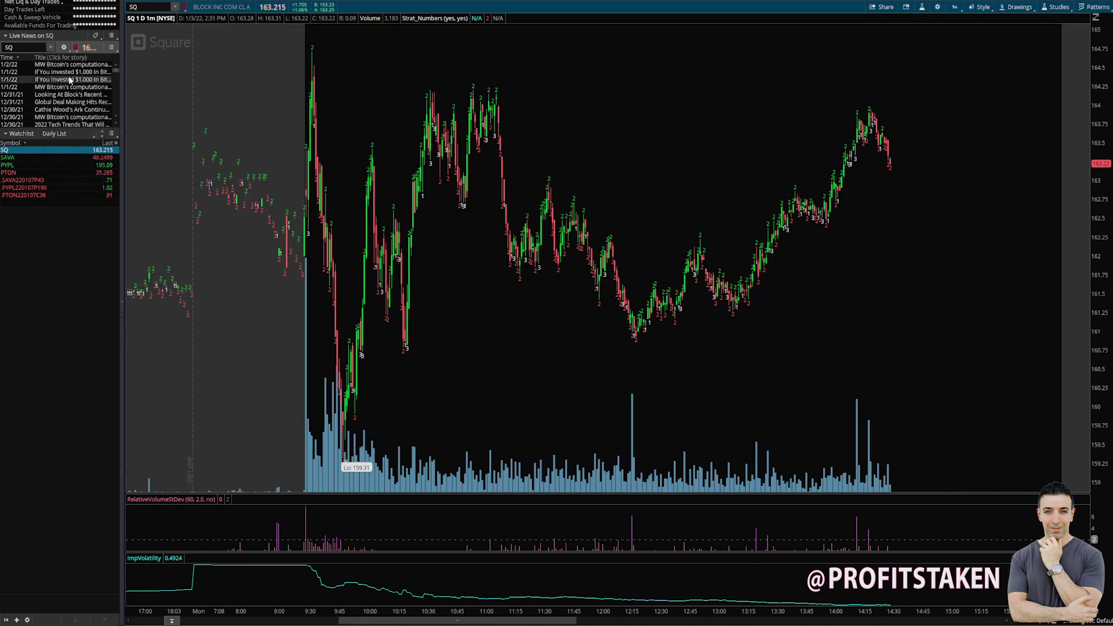
pyautogui.click(184, 6)
pyautogui.click(177, 38)
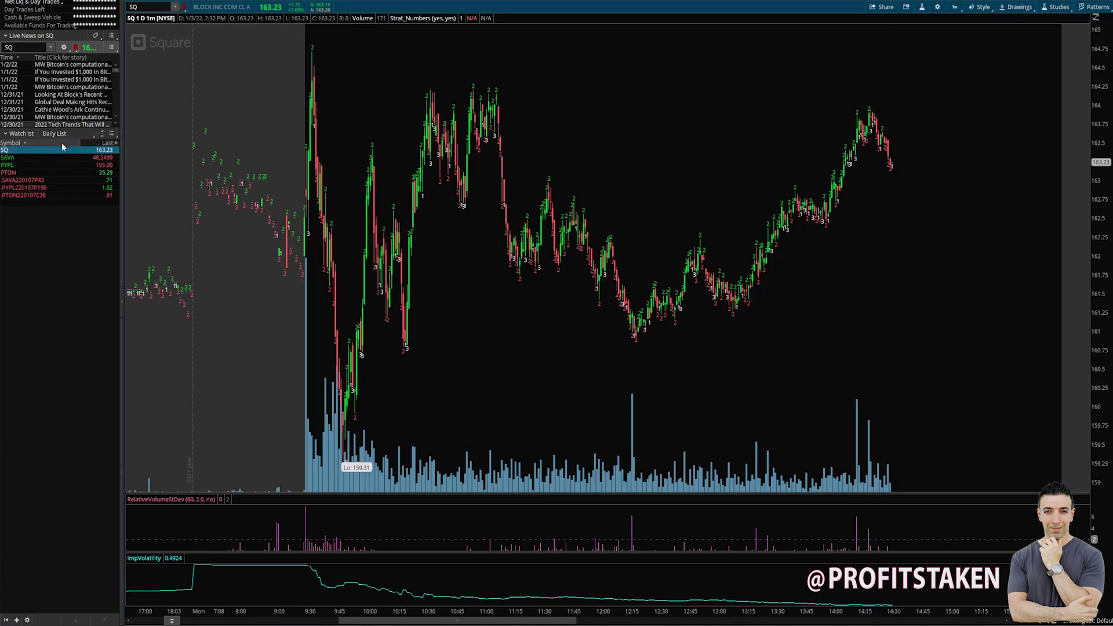
pyautogui.click(75, 48)
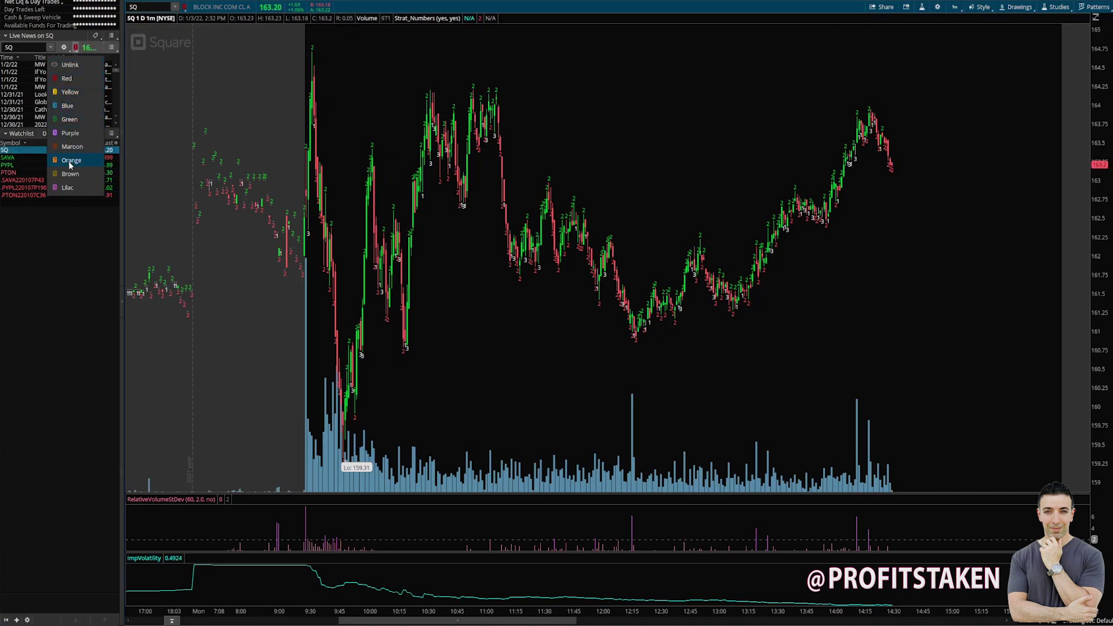
pyautogui.click(186, 7)
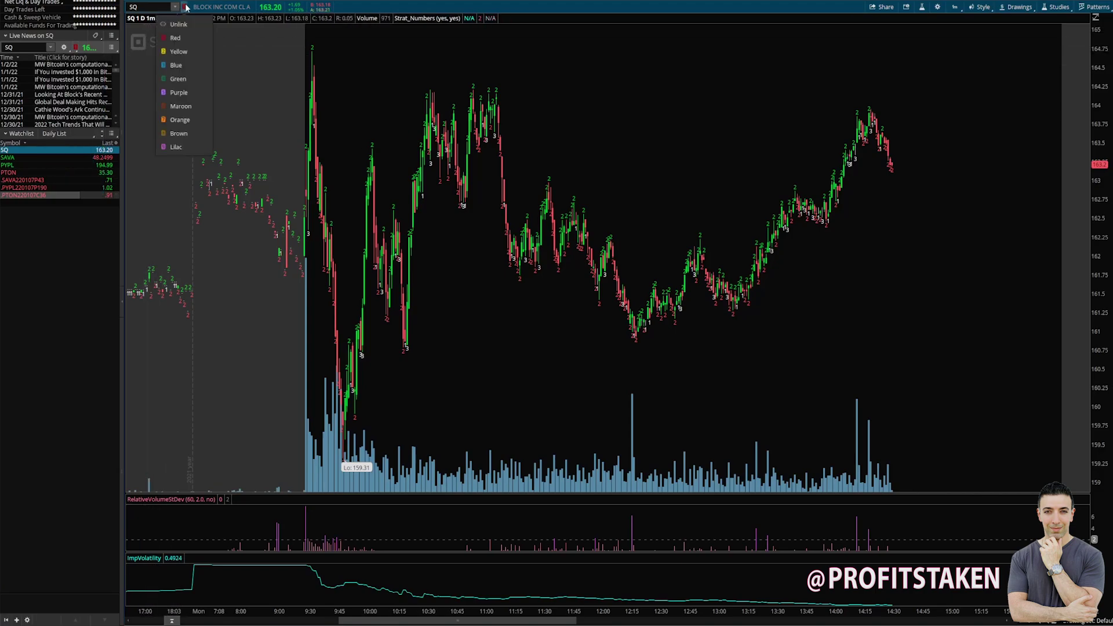
pyautogui.click(84, 215)
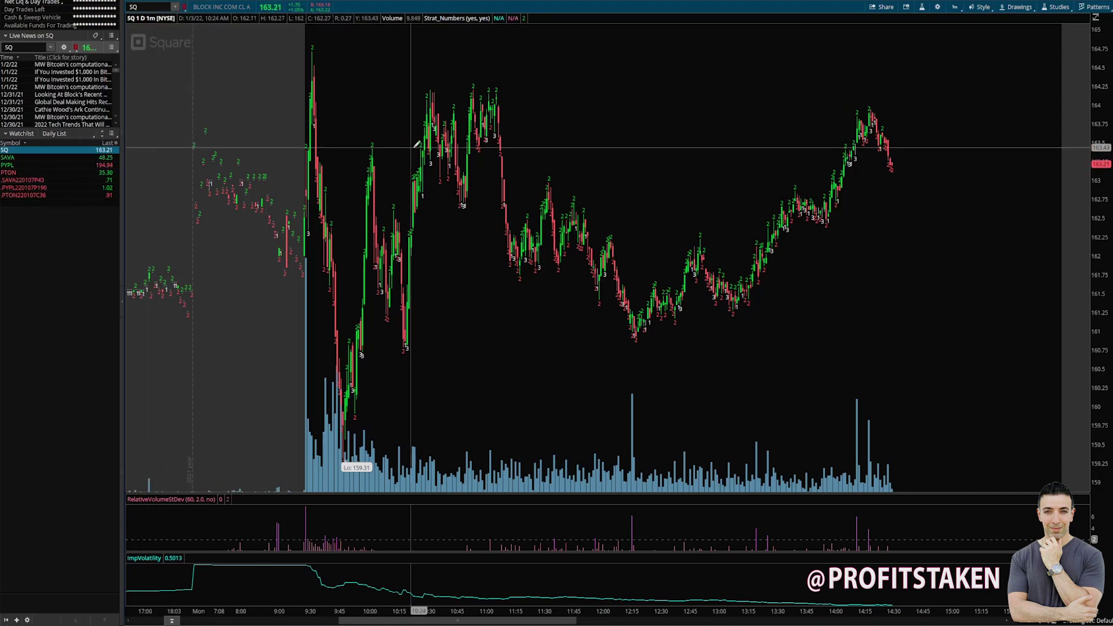
# Load SAVA, PYPL and SQ in turn from the watchlist, and zoom the SQ chart in on the 1/3/22 session
pyautogui.click(20, 160)
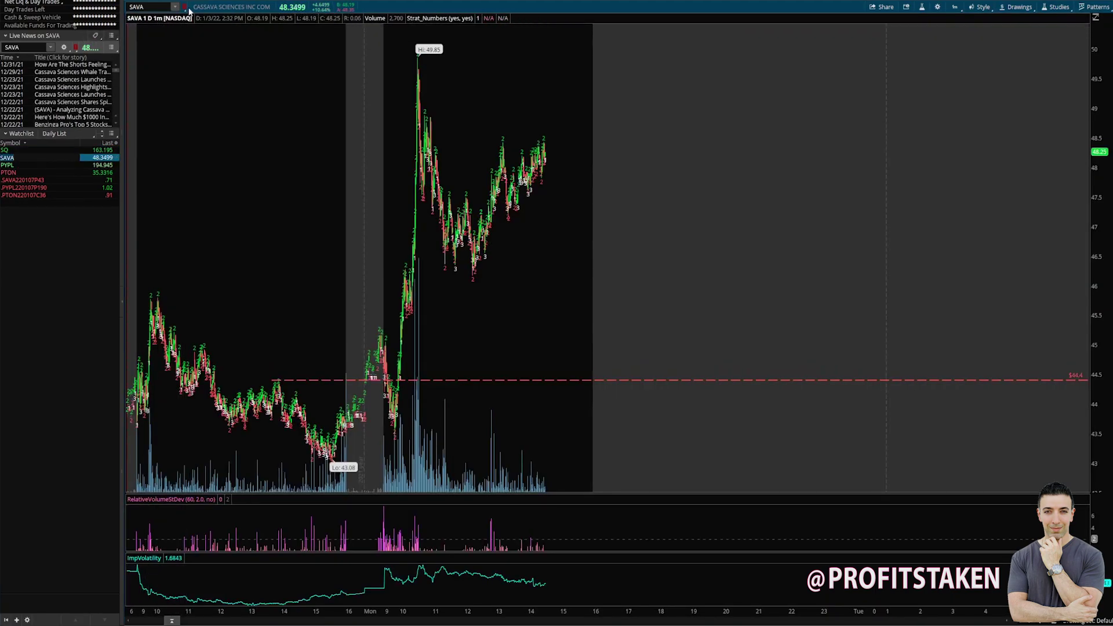
pyautogui.click(9, 165)
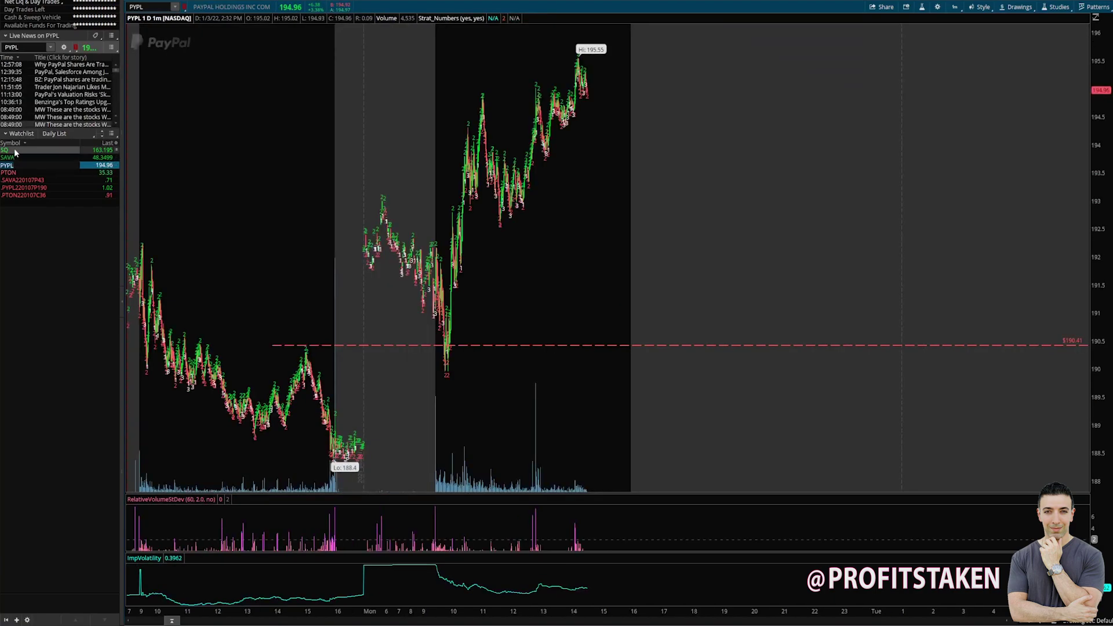
pyautogui.click(6, 150)
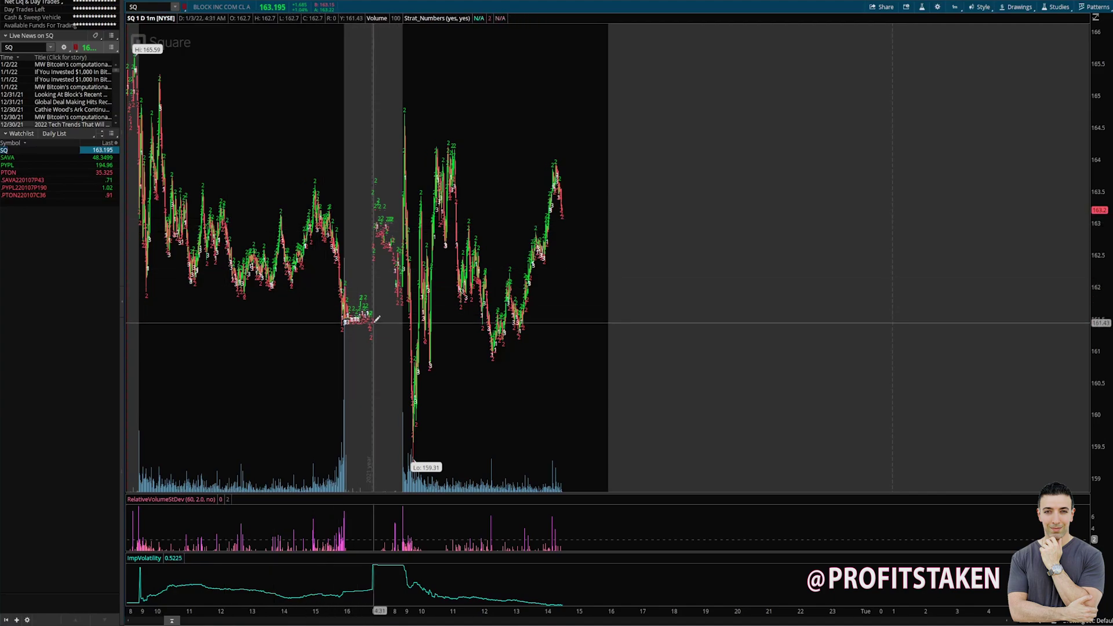
pyautogui.moveTo(377, 325); pyautogui.dragTo(570, 328)
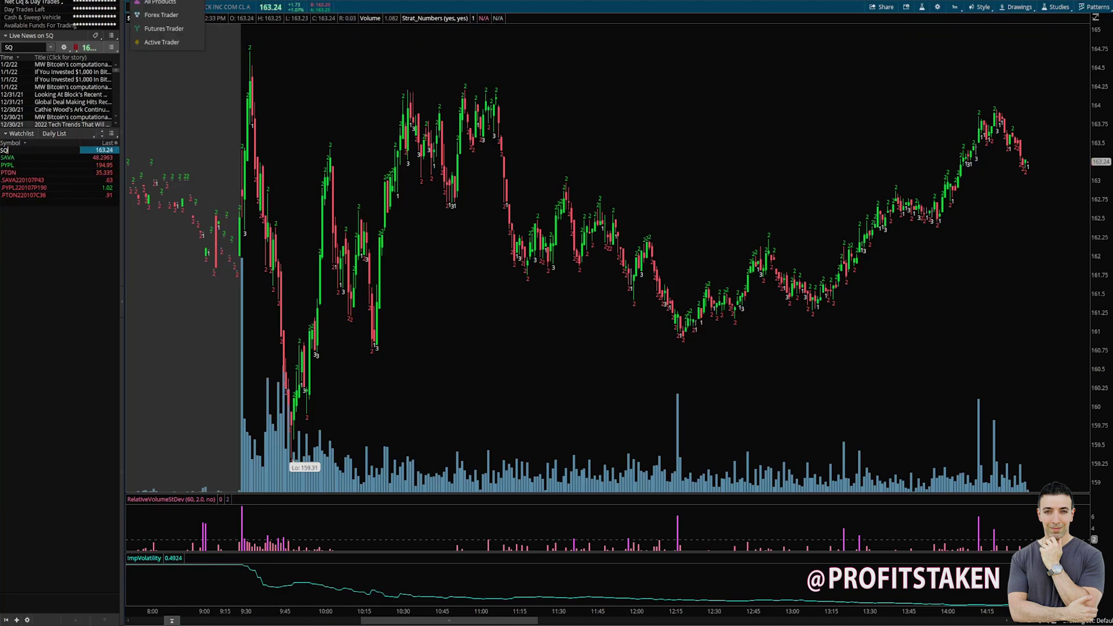
# Bring up the SQ option chain and copy the symbol of the 7 JAN 22 put with the 160 strike
pyautogui.click(190, 6)
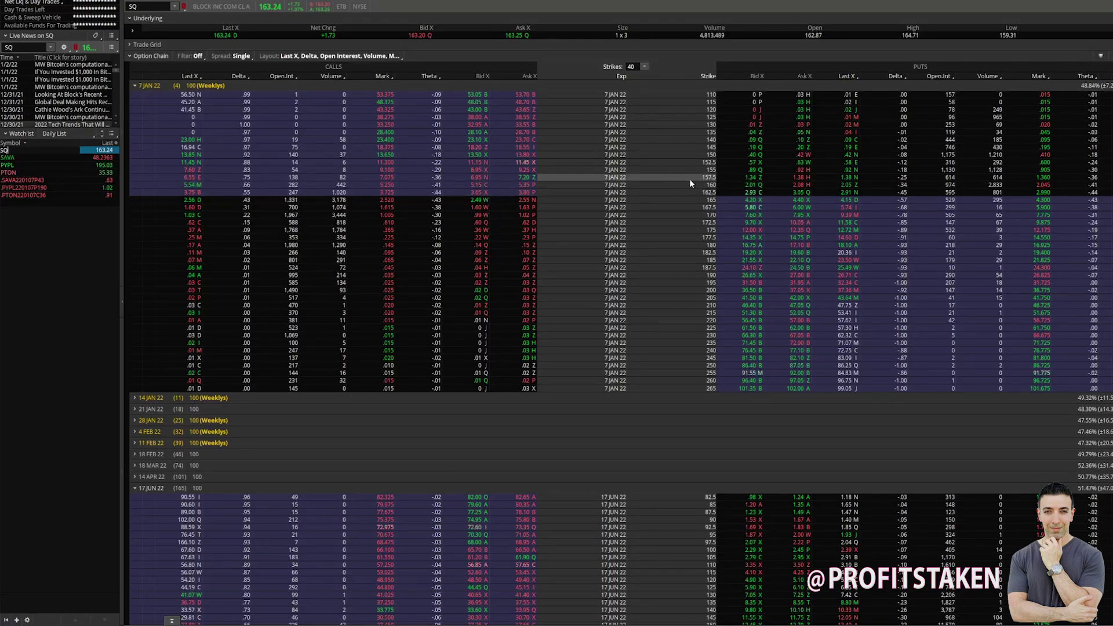
pyautogui.rightClick(739, 185)
pyautogui.moveTo(830, 335)
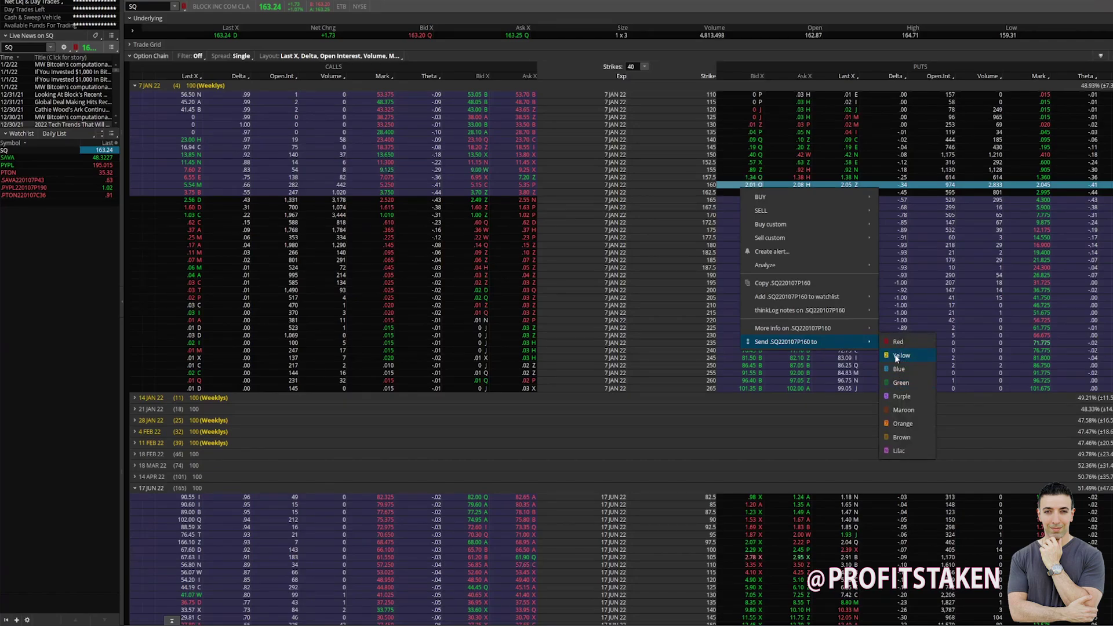
pyautogui.click(820, 283)
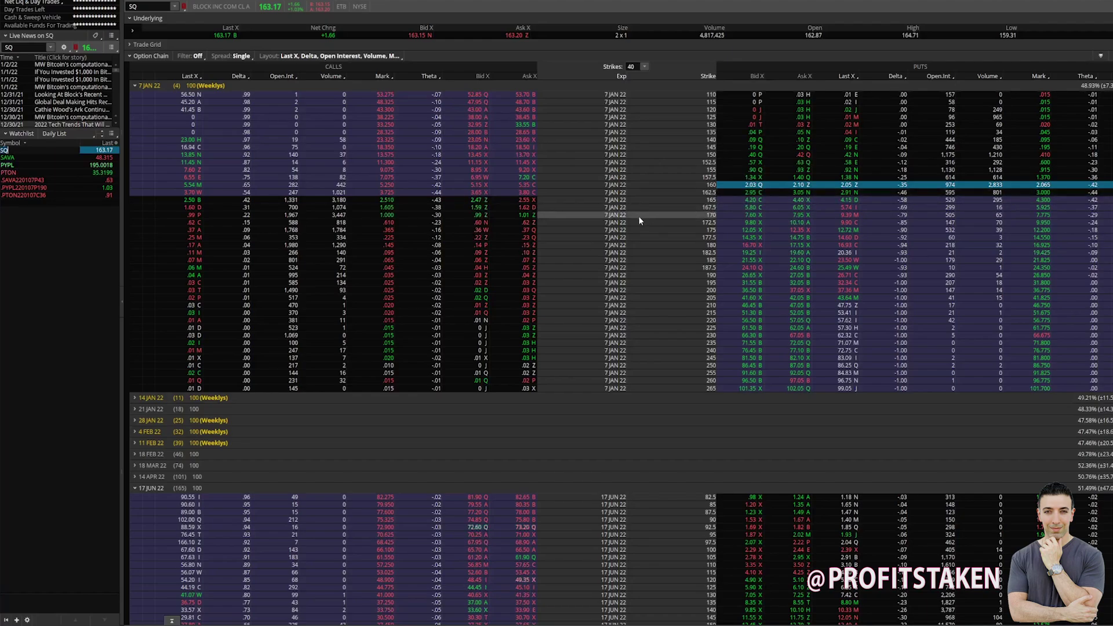
# Collapse the 7 JAN 22 expiration, view the 14 JAN 22 contracts, and expand 7 JAN 22 again
pyautogui.click(134, 86)
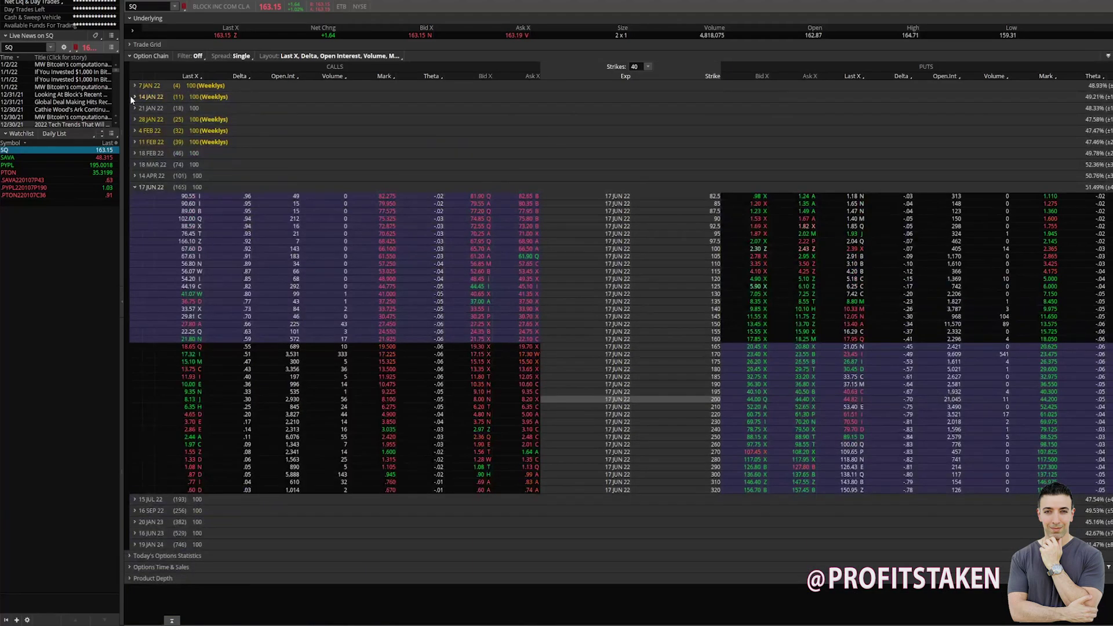
pyautogui.click(134, 97)
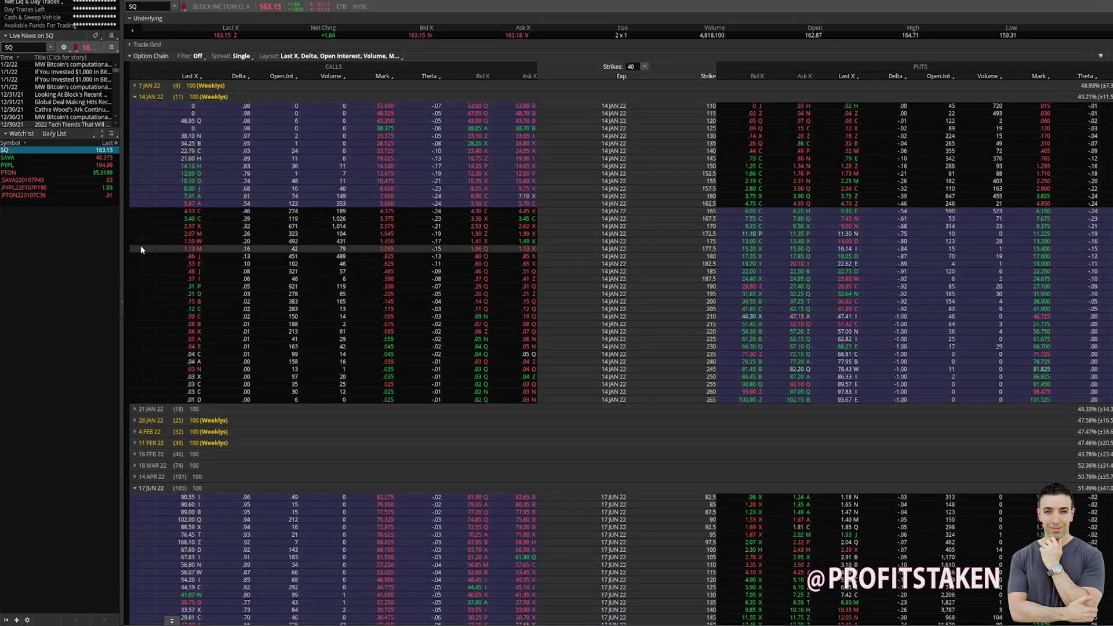
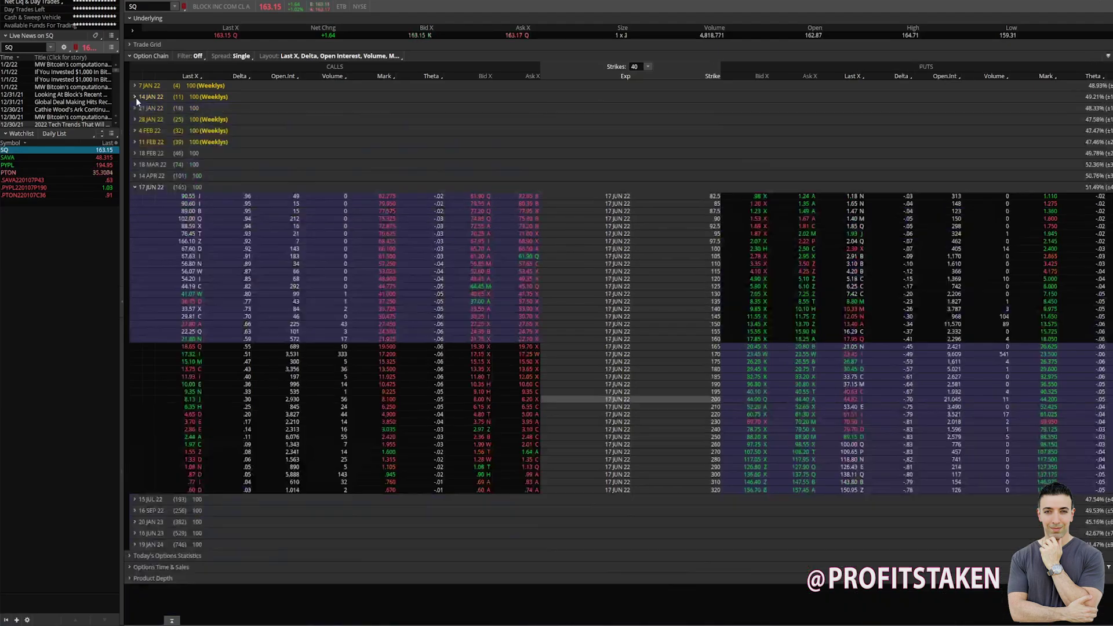
pyautogui.click(132, 86)
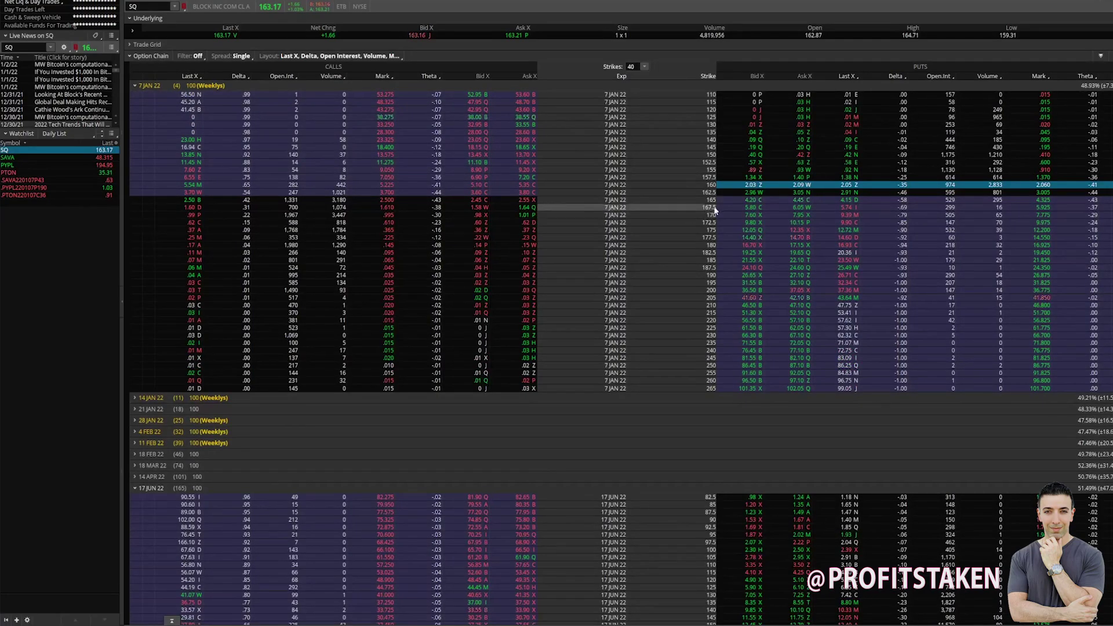
# Copy the 7 JAN 22 160 put symbol .SQ220107P160 and paste it into the Daily List watchlist as a new entry
pyautogui.rightClick(746, 186)
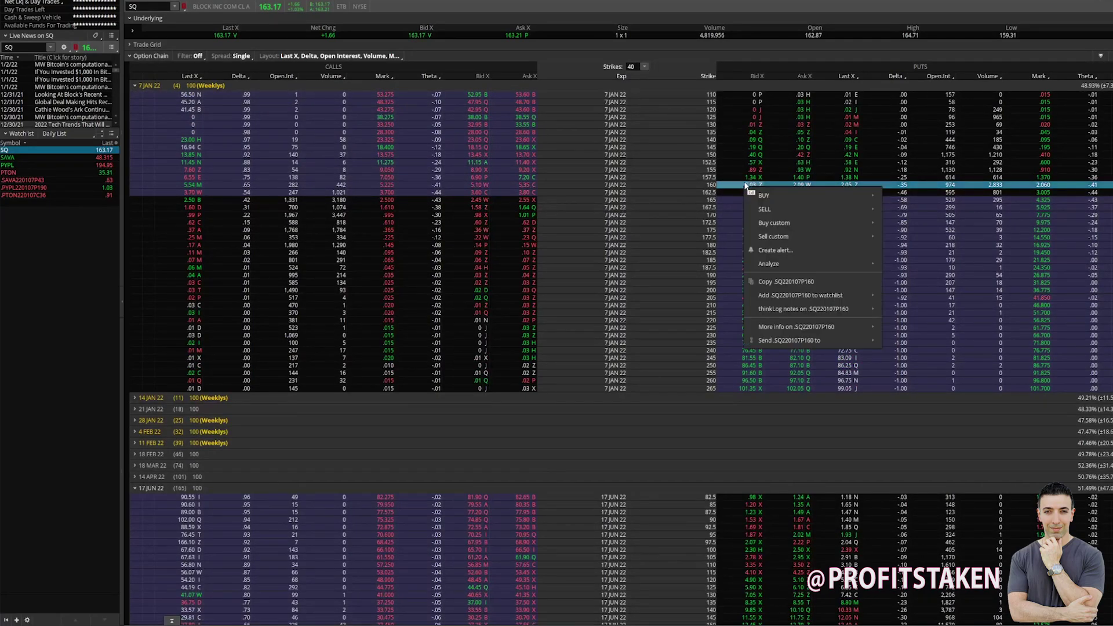
pyautogui.click(786, 283)
pyautogui.click(57, 204)
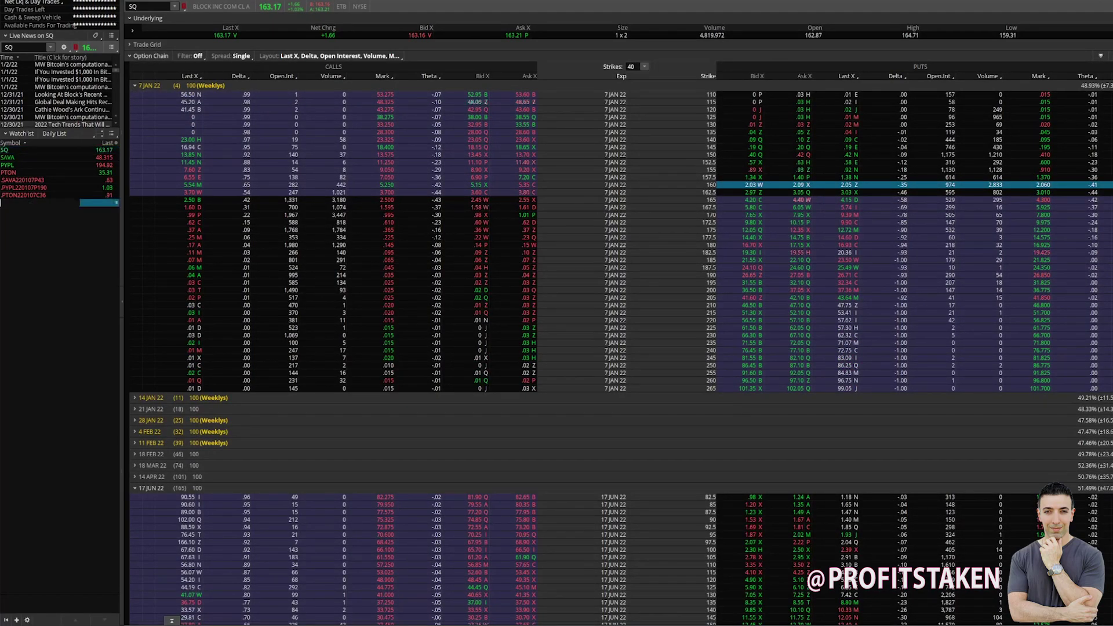
pyautogui.hotkey('ctrl', 'v')
pyautogui.press('Return')
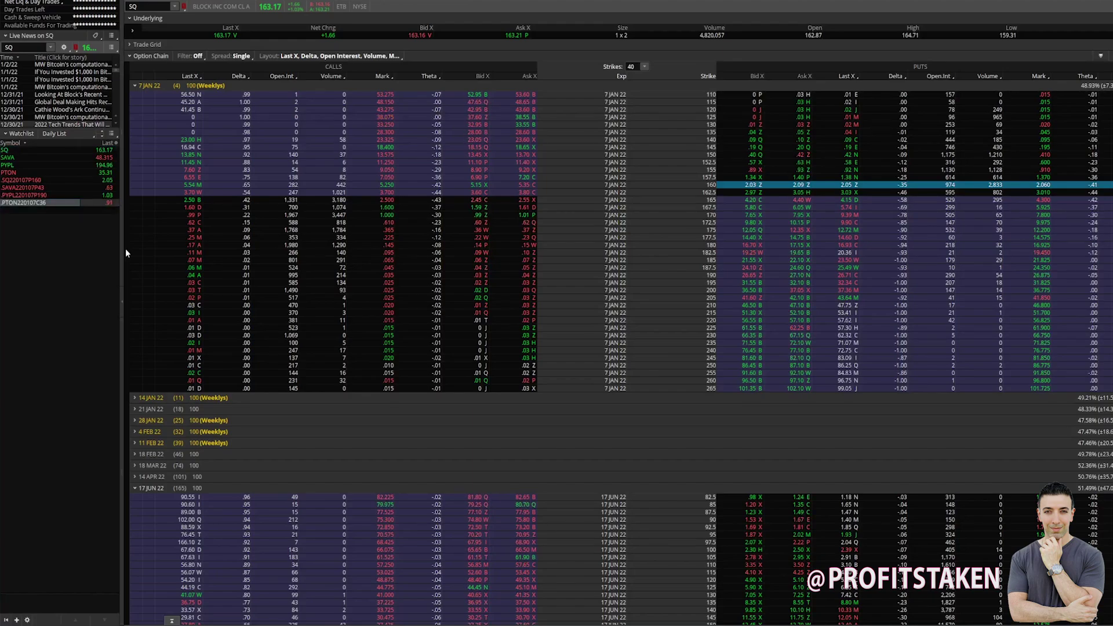
pyautogui.click(28, 182)
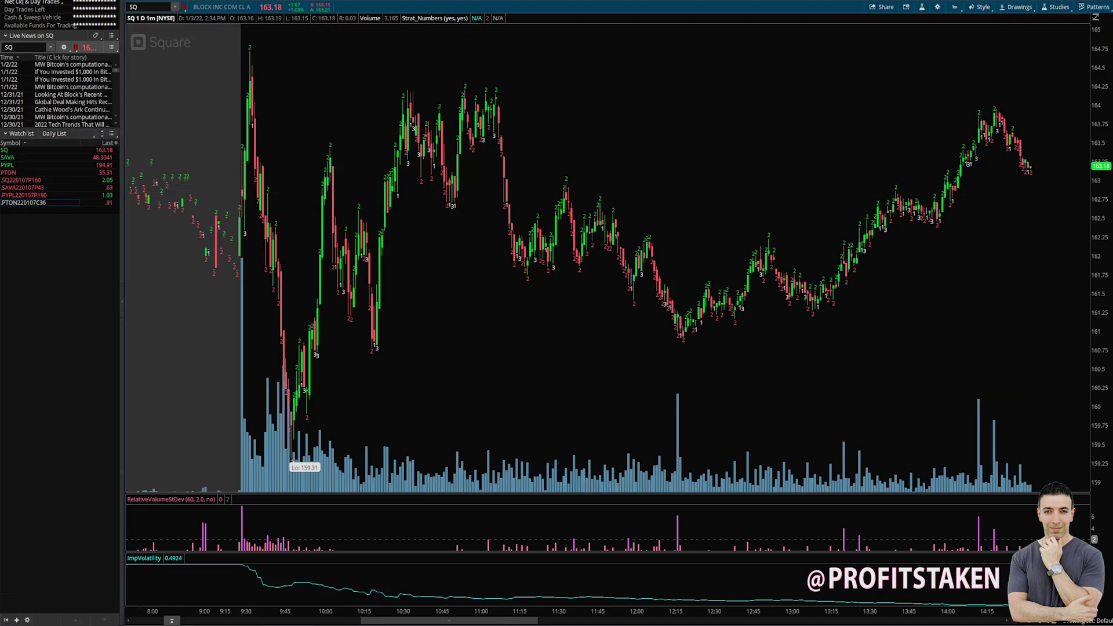
# Show the Active Trader side panel beside the SQ chart and hide it again
pyautogui.click(1096, 16)
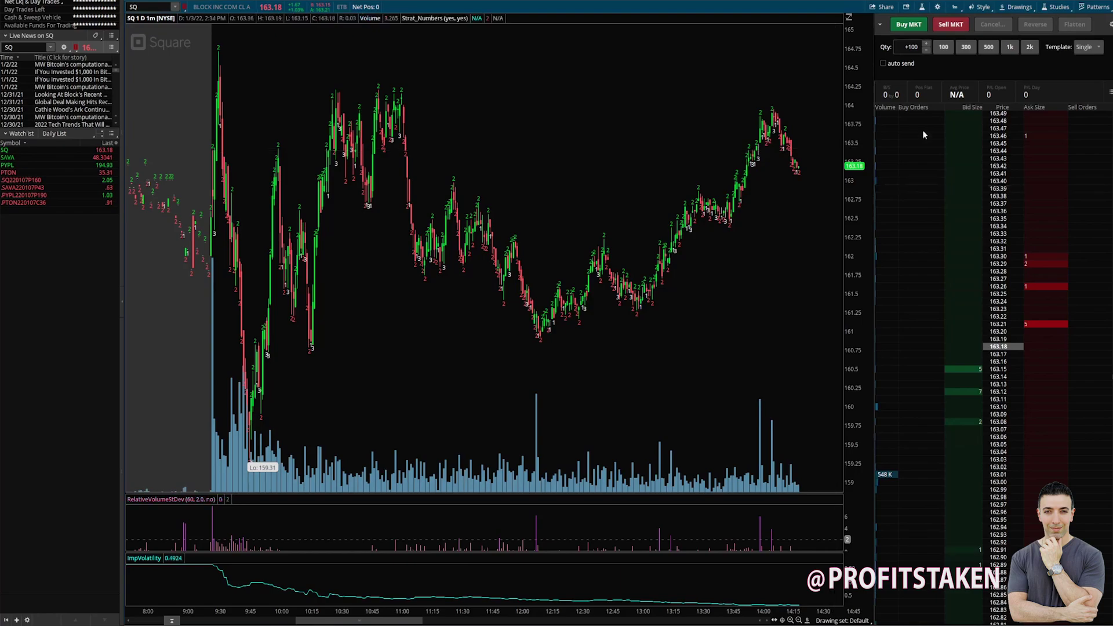
pyautogui.click(1099, 17)
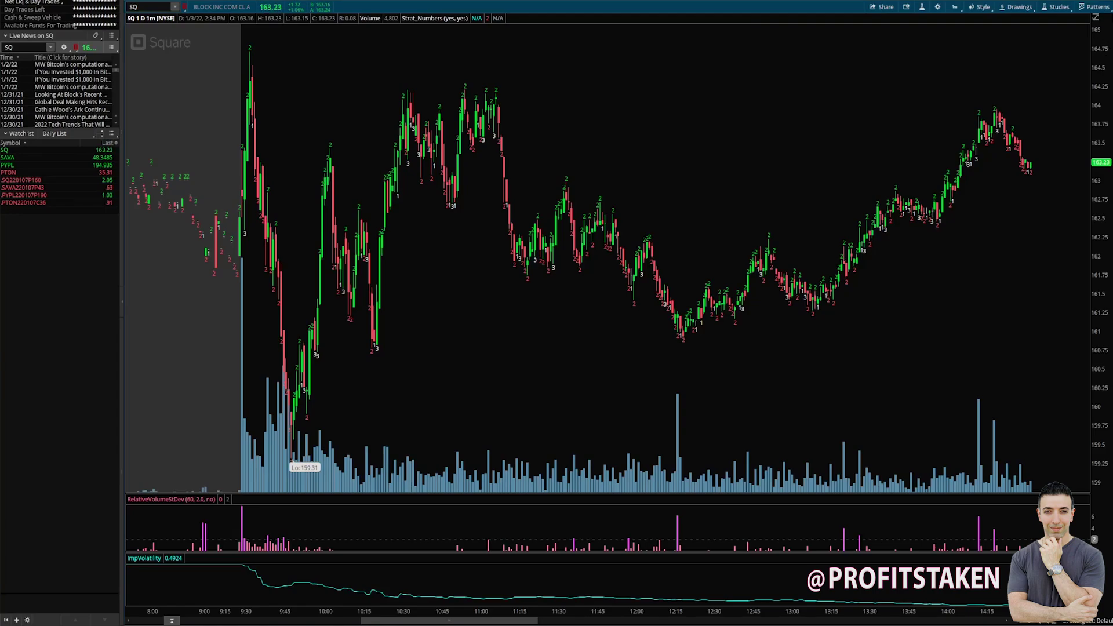
# Enable Customize grid, switch the chart's Side bar option off and back on, and disable Customize grid
pyautogui.click(1109, 5)
pyautogui.click(1073, 126)
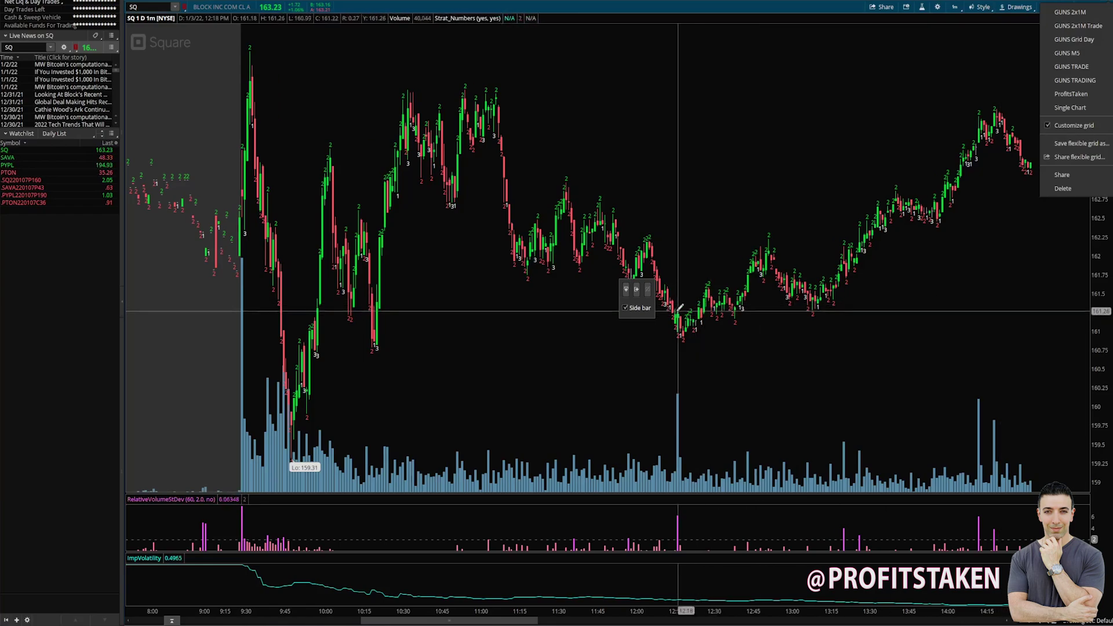
pyautogui.click(642, 311)
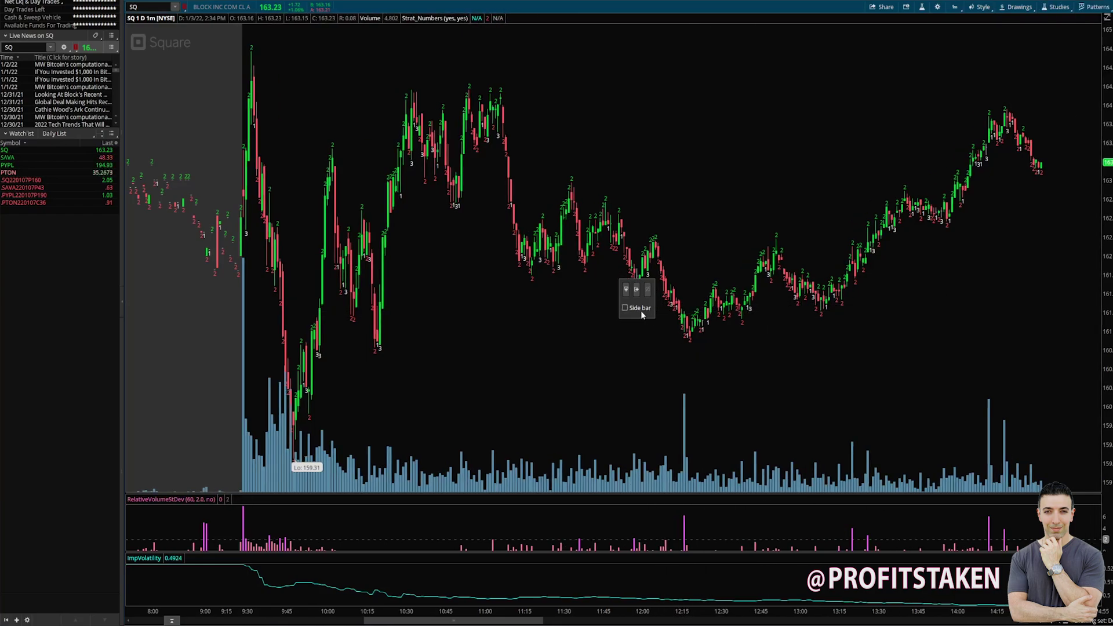
pyautogui.click(641, 311)
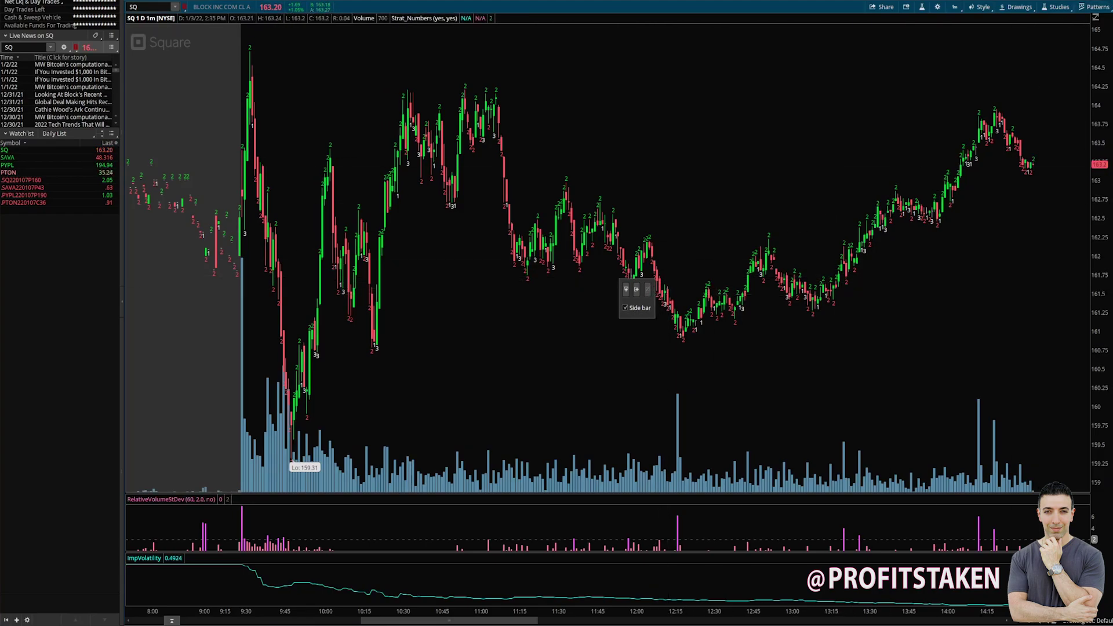
pyautogui.click(1110, 3)
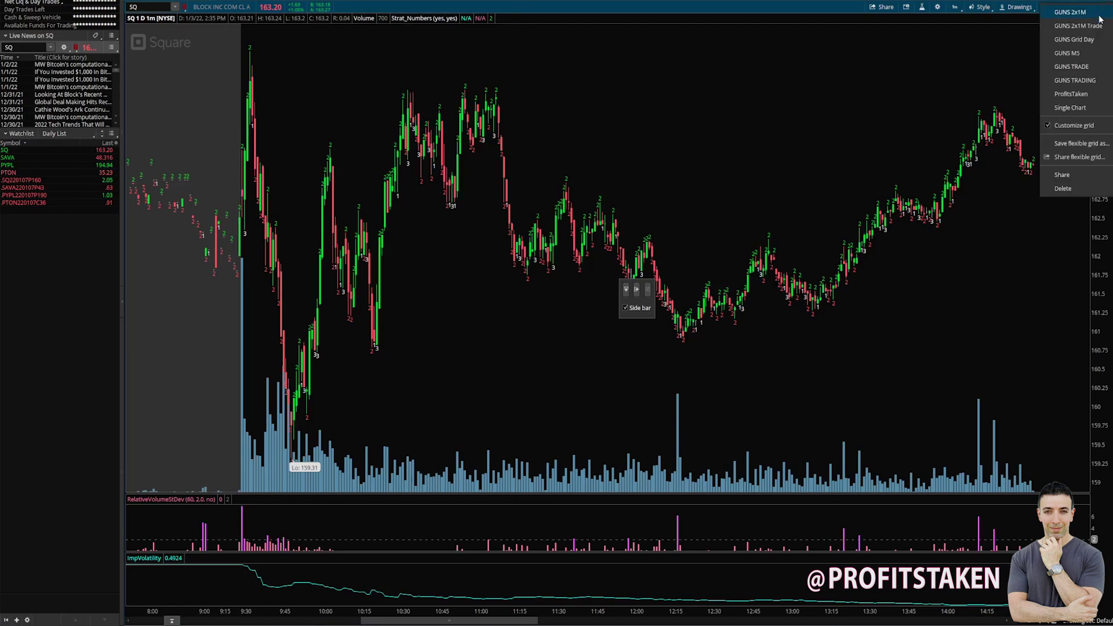
pyautogui.click(1062, 126)
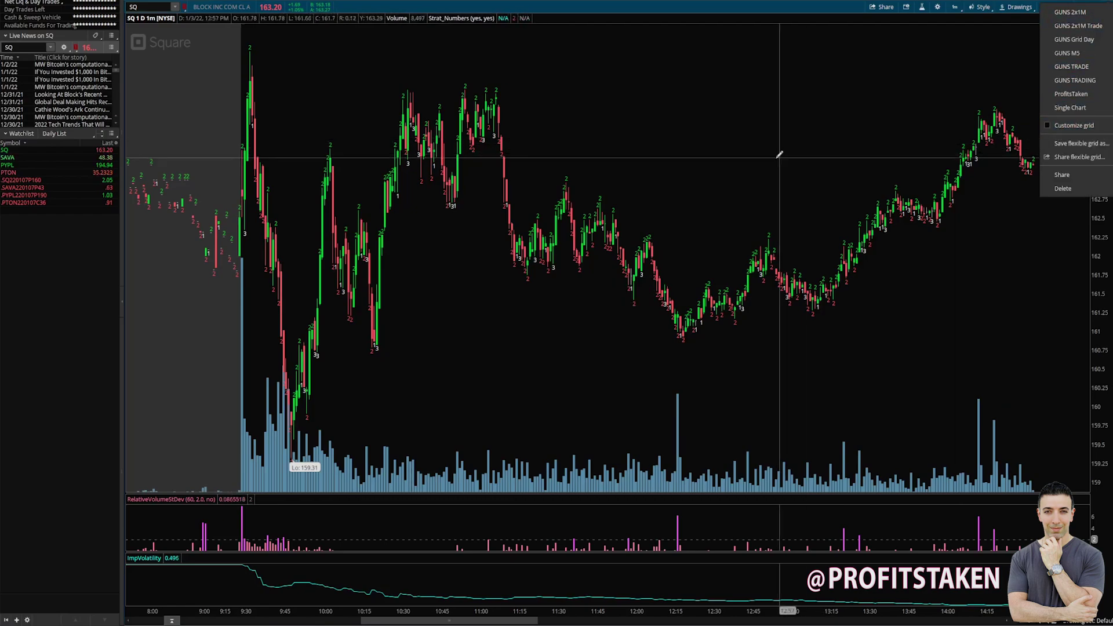
# Show the Active Trader ladder beside the SQ chart, and collapse and re-expand its order quantity settings
pyautogui.click(1064, 110)
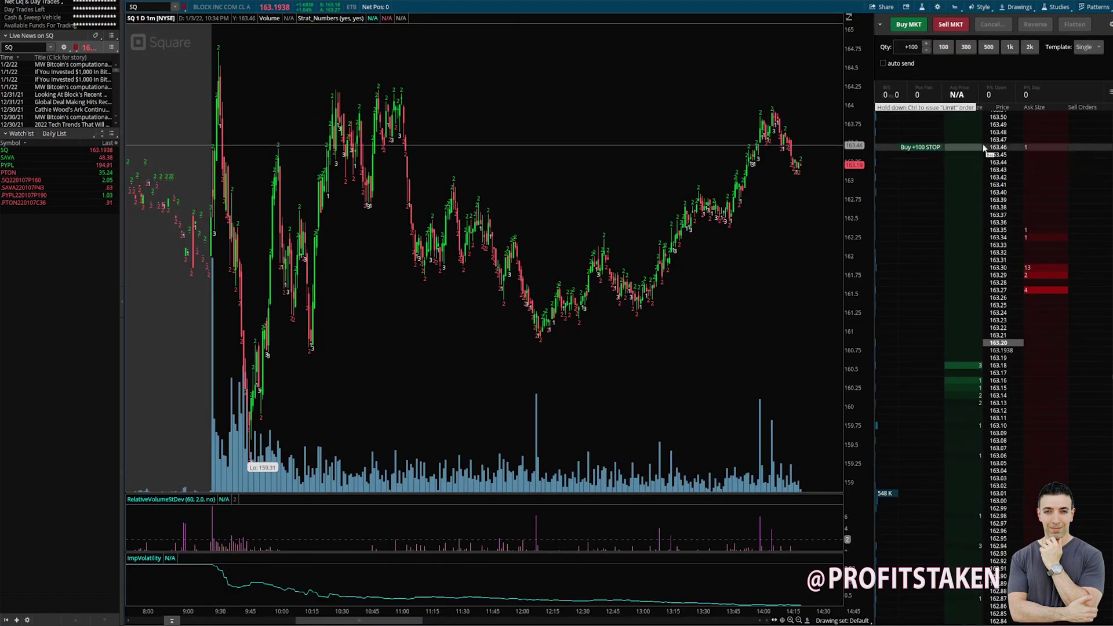
pyautogui.click(883, 27)
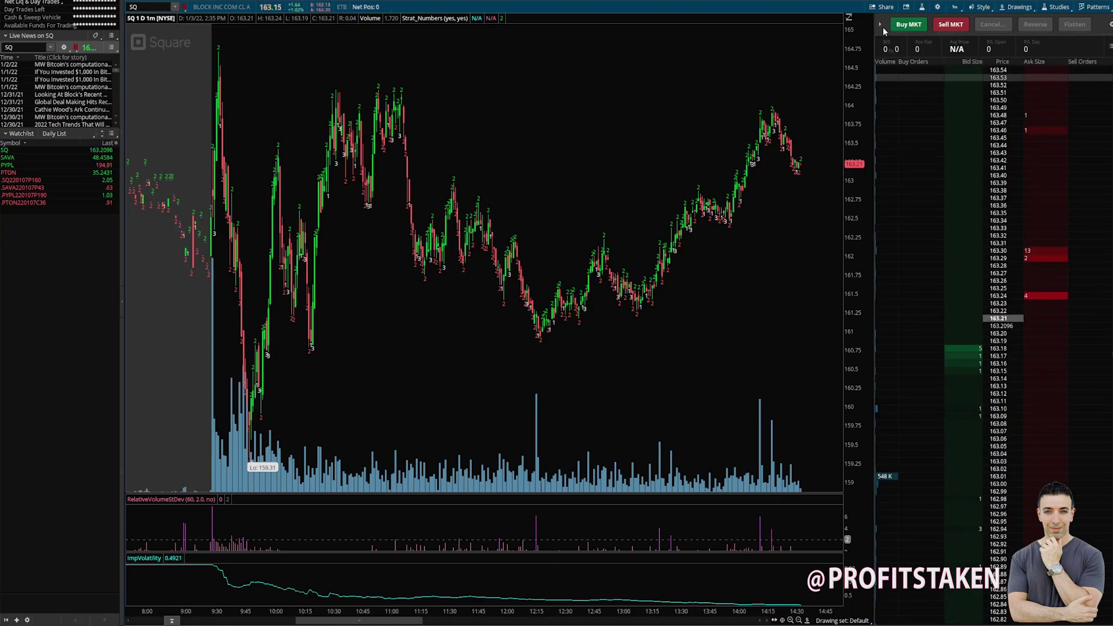
pyautogui.click(982, 335)
pyautogui.click(978, 334)
pyautogui.click(879, 25)
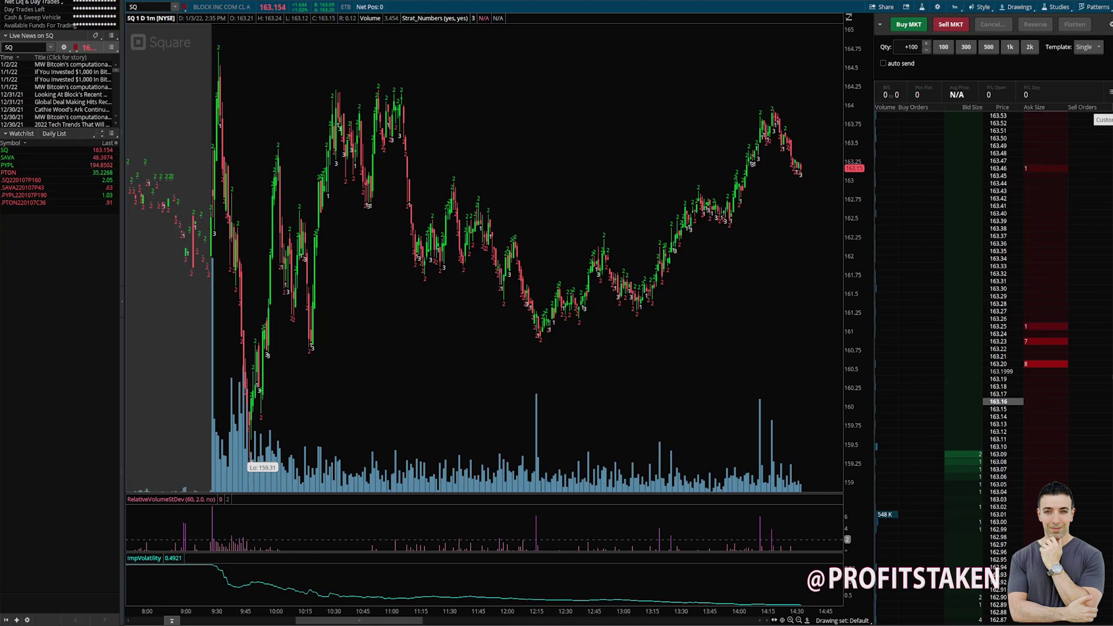
# Examine the column items available for customizing the Active Trader ladder, and leave the customization without applying anything
pyautogui.rightClick(1085, 121)
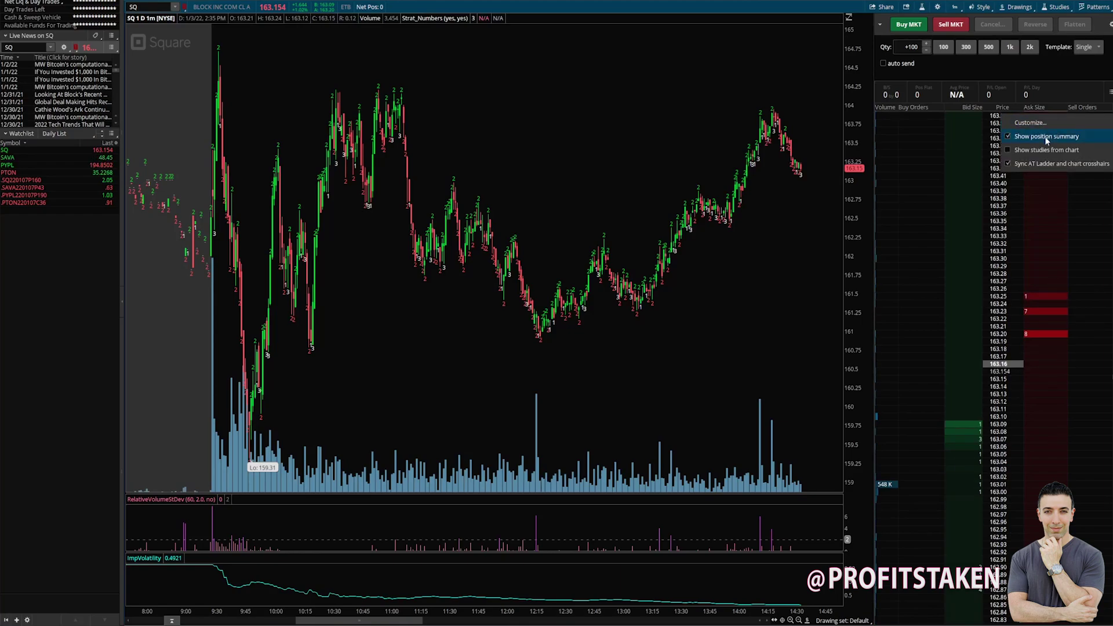
pyautogui.click(1057, 123)
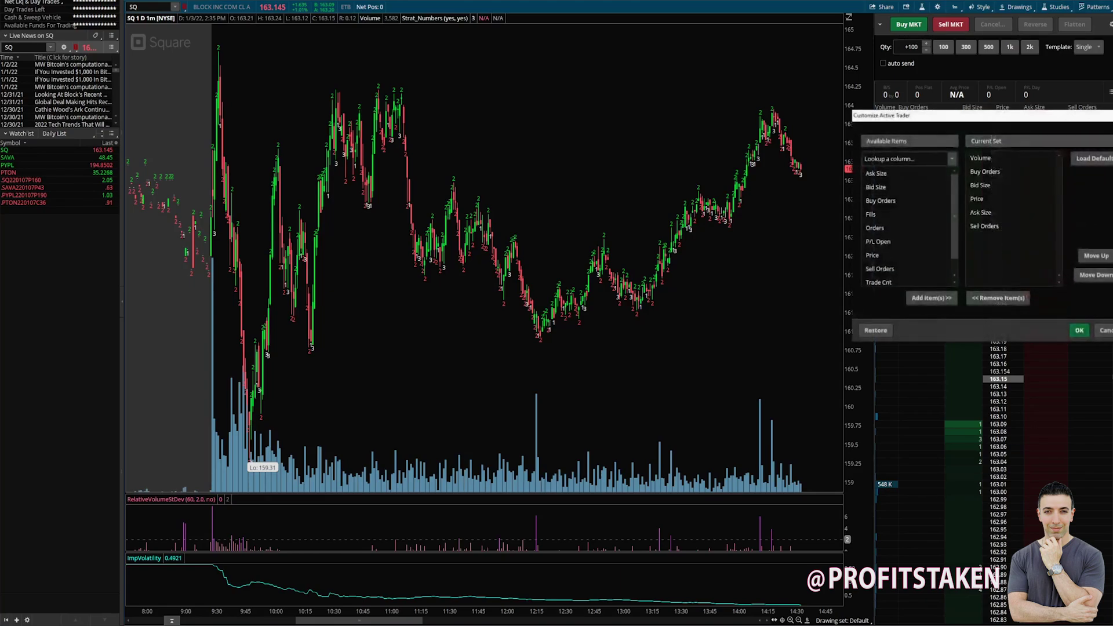
pyautogui.click(878, 243)
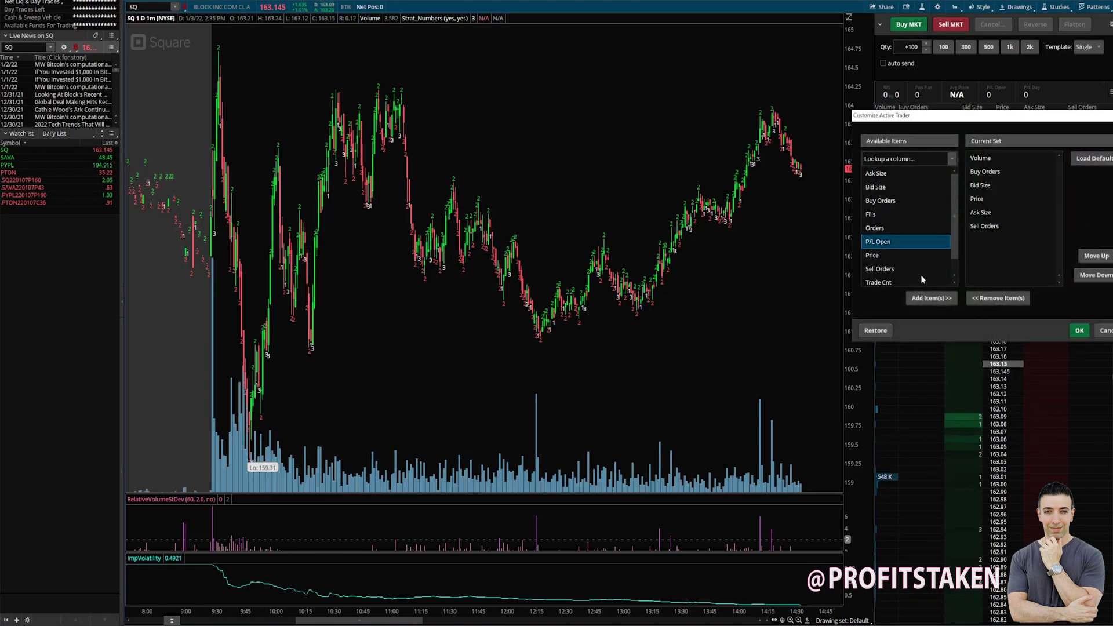
pyautogui.scroll(-1, 906, 257)
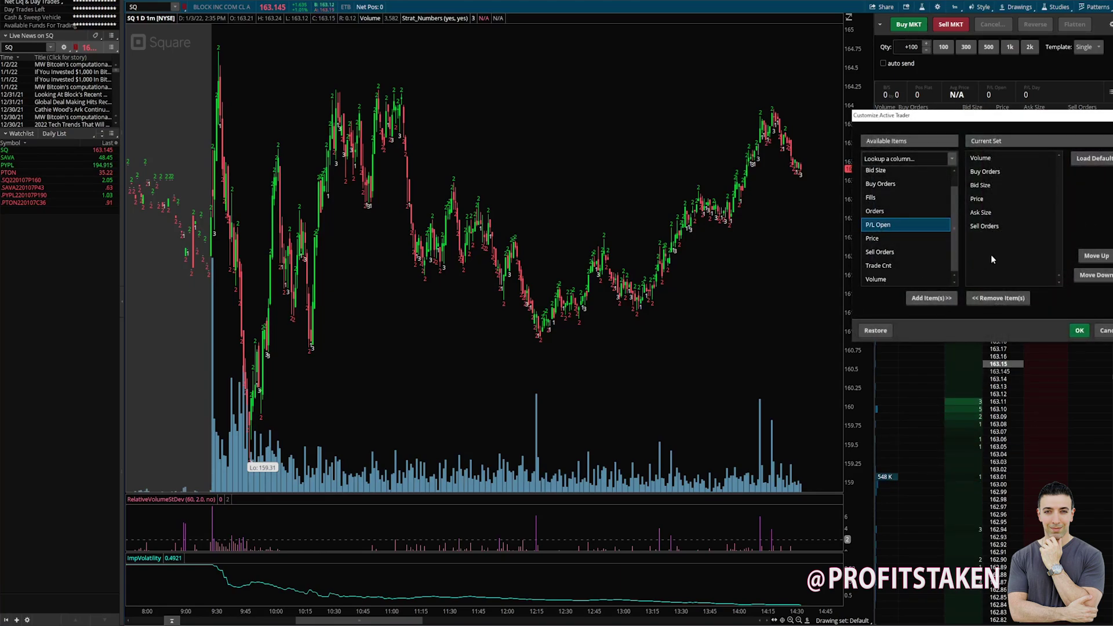
pyautogui.scroll(1, 899, 232)
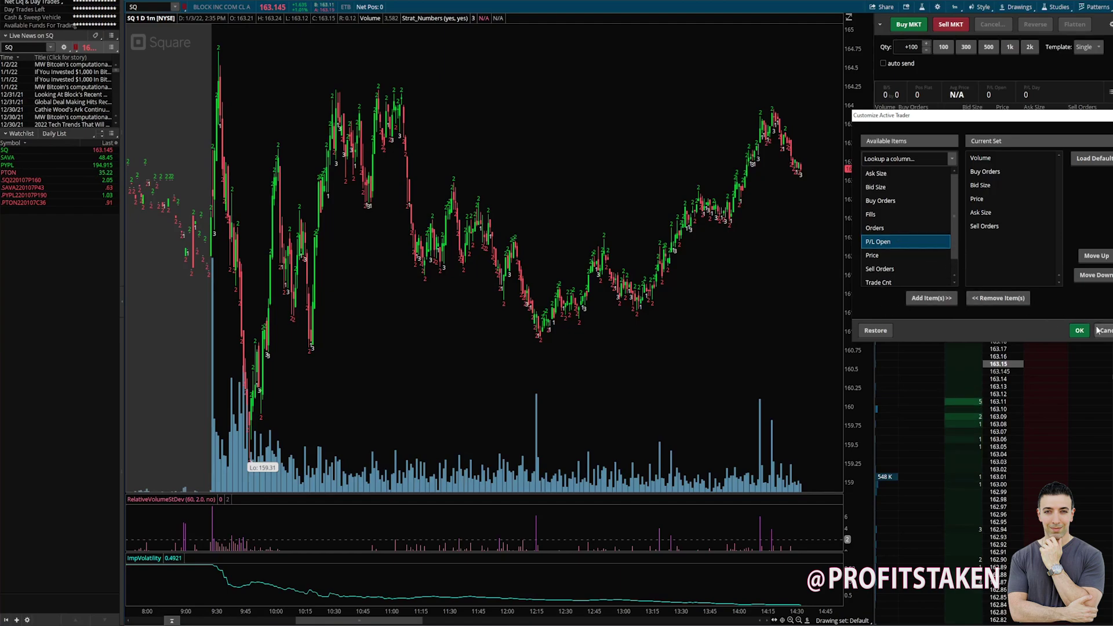
pyautogui.press('Escape')
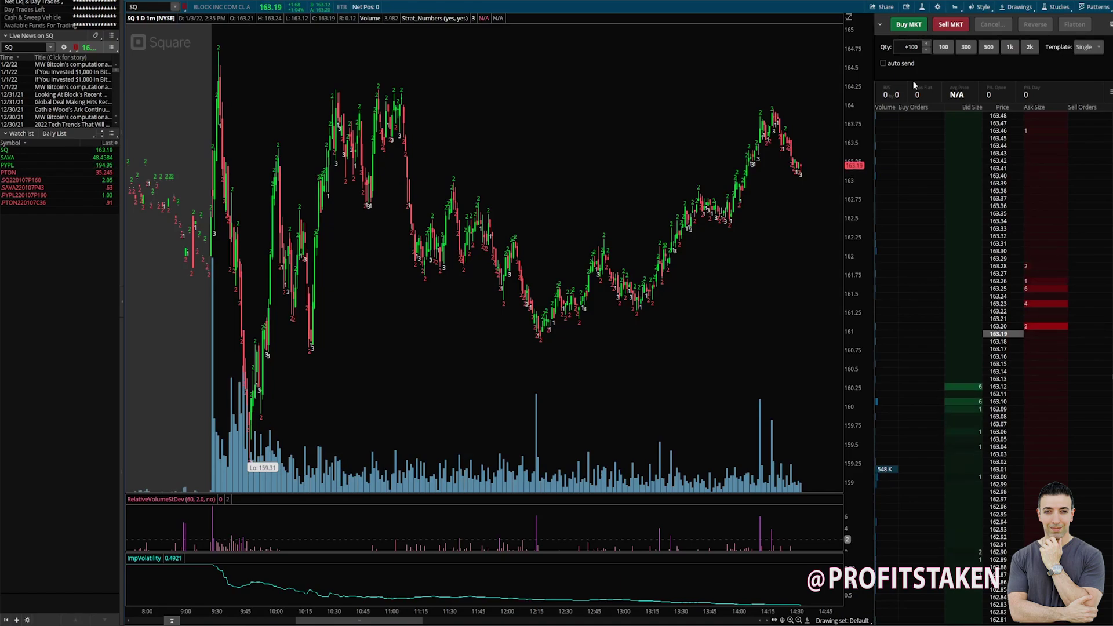
# Enable auto send in the Active Trader and load the .SQ220107P160 put from the watchlist into the chart and ladder
pyautogui.click(887, 62)
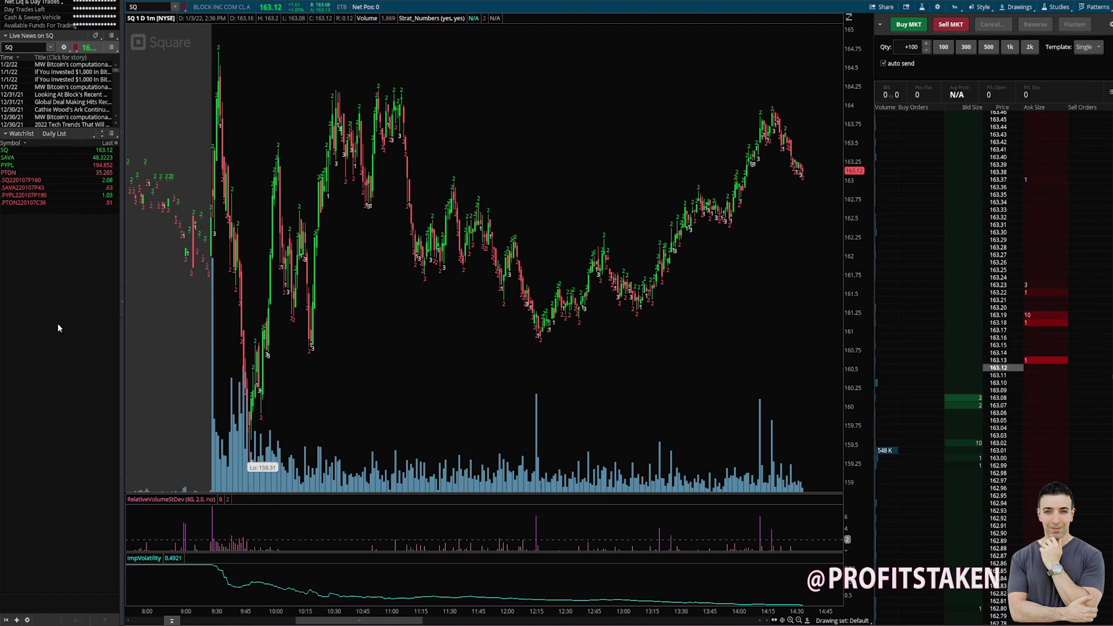
pyautogui.click(24, 181)
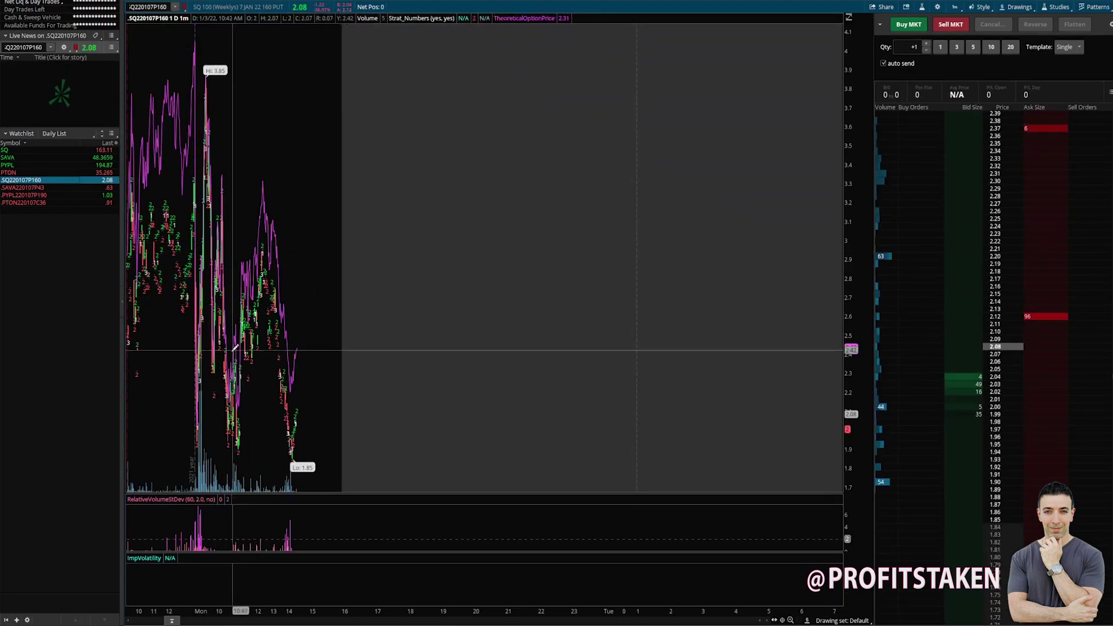
pyautogui.moveTo(236, 362); pyautogui.dragTo(319, 360)
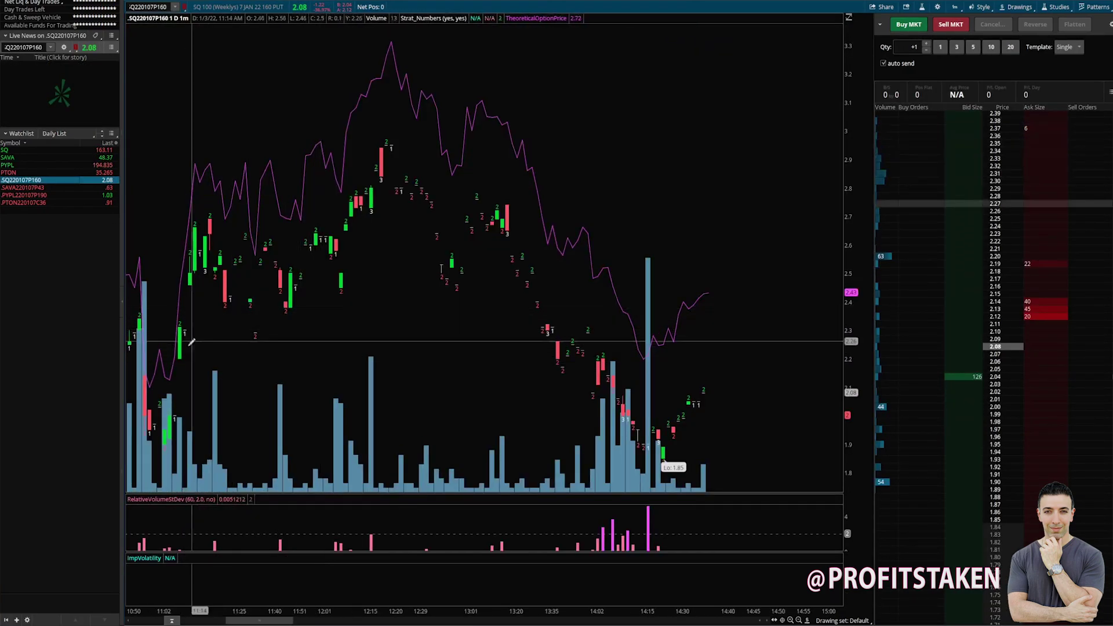
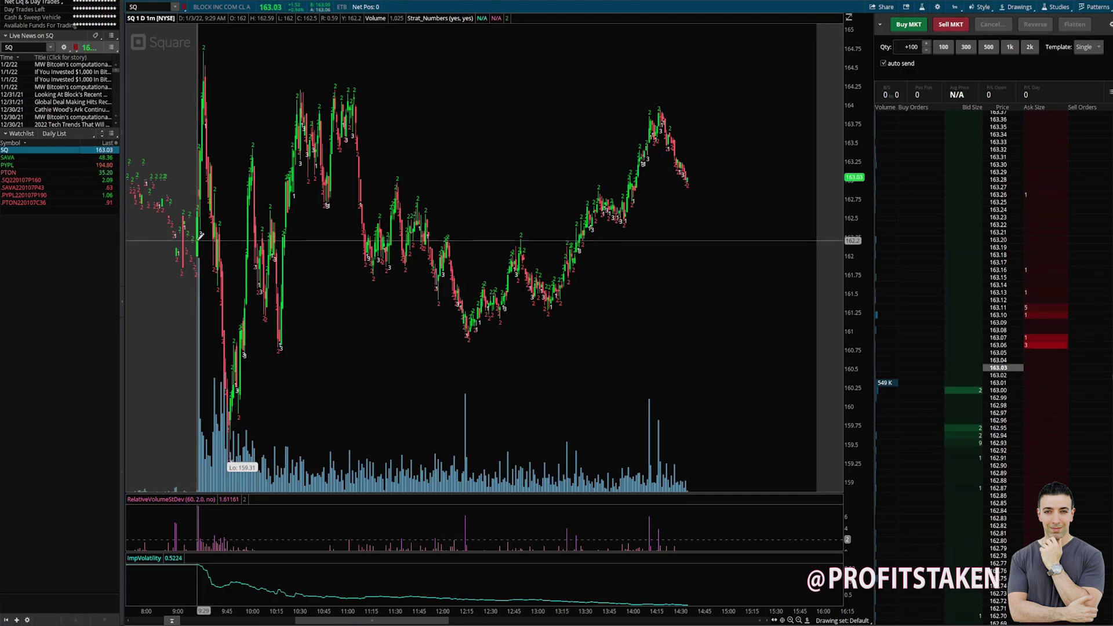
# Add a price level drawing at about 162.2 on the SQ one-minute chart, starting near the market open
pyautogui.rightClick(195, 243)
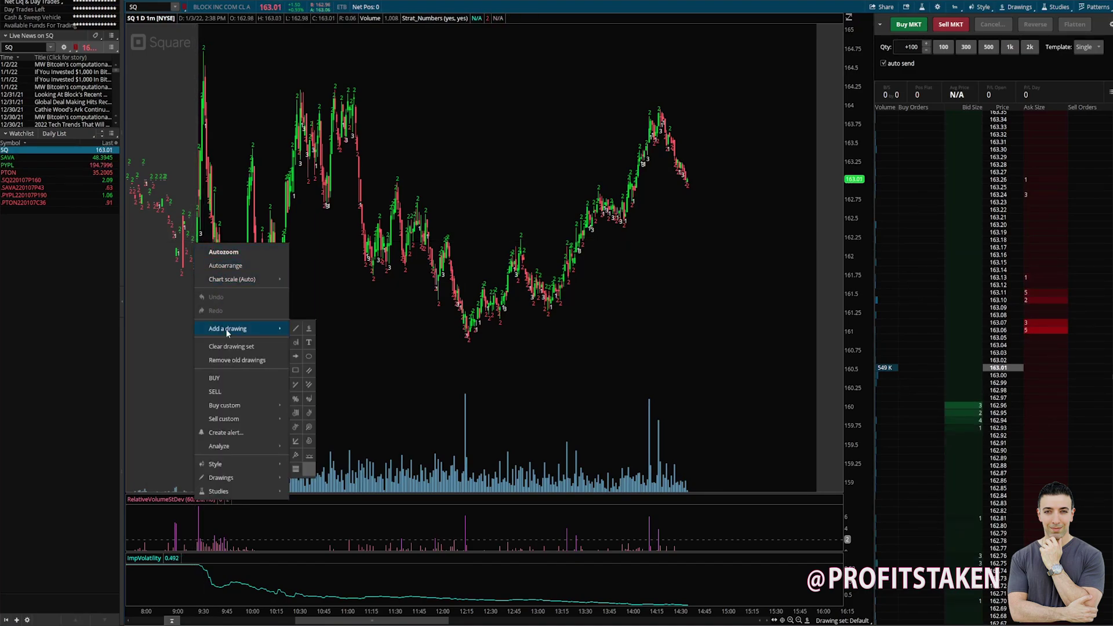
pyautogui.click(304, 326)
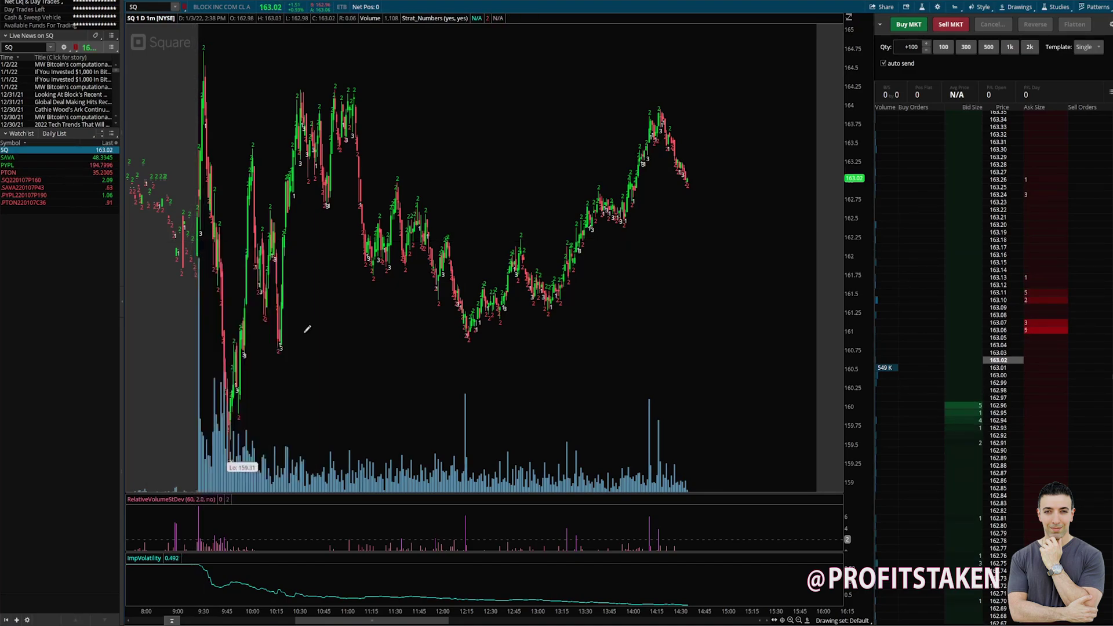
pyautogui.click(214, 239)
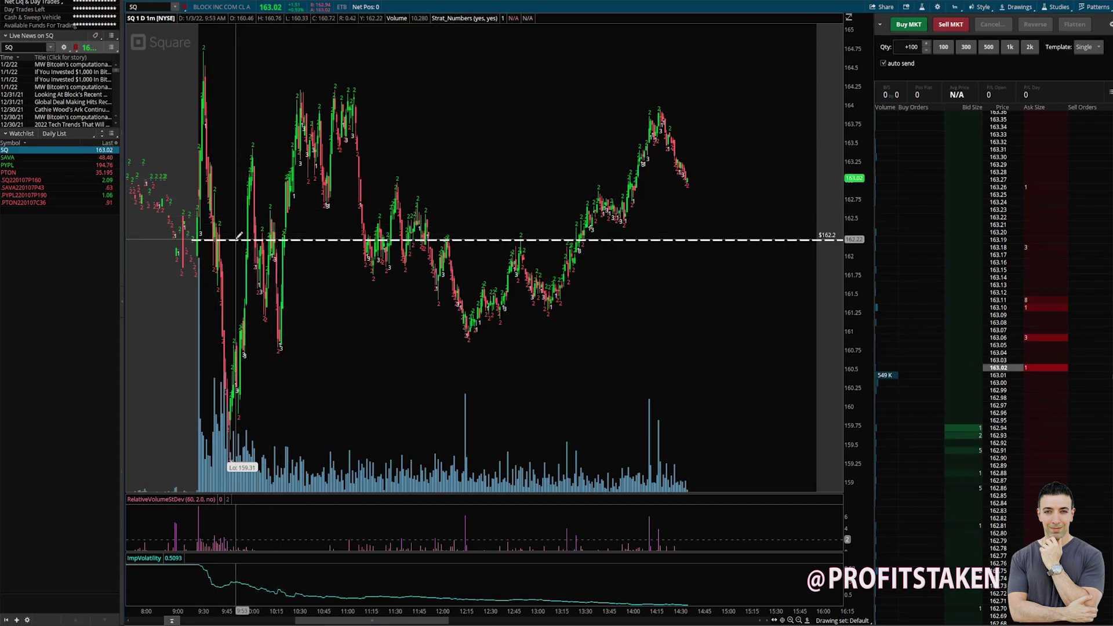
# Set the line color of the 162.2 price level on the SQ chart to red
pyautogui.rightClick(239, 237)
pyautogui.click(260, 251)
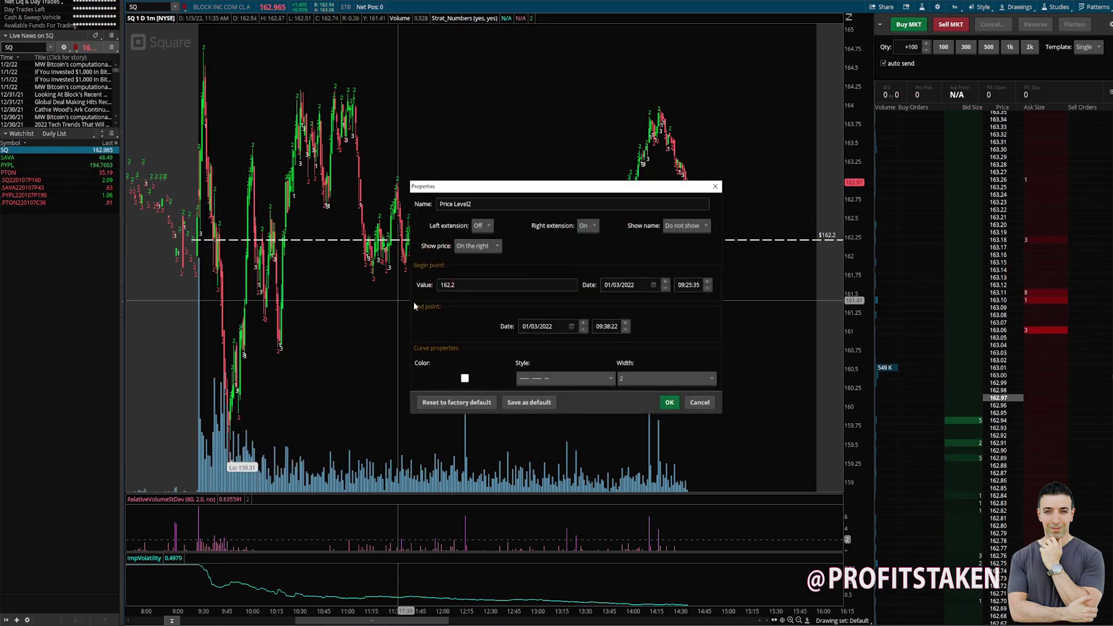
pyautogui.click(458, 285)
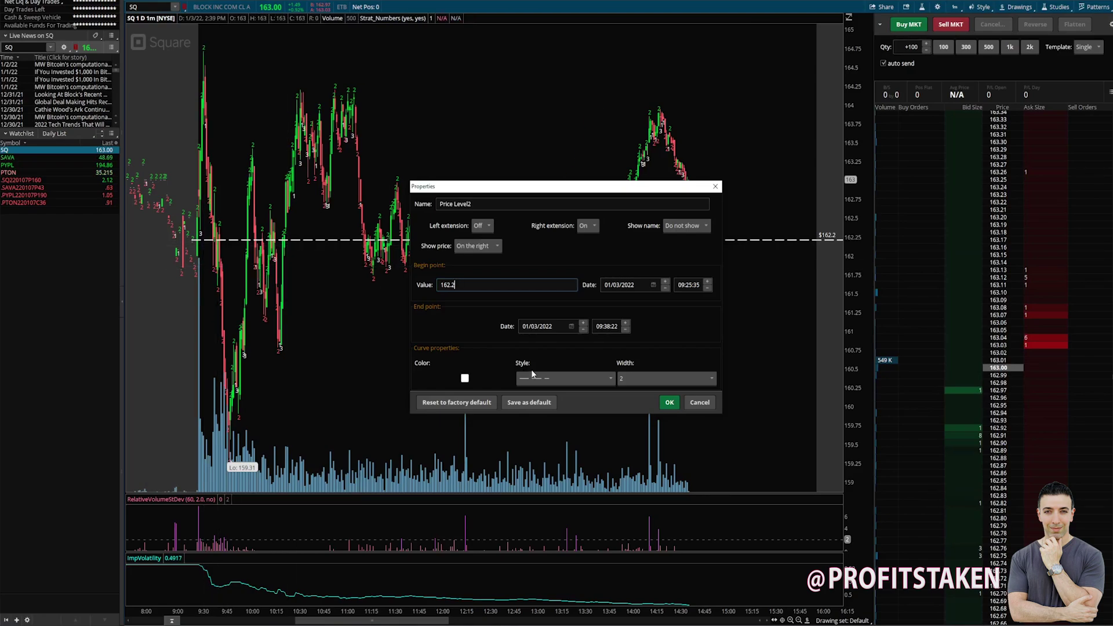
pyautogui.click(465, 379)
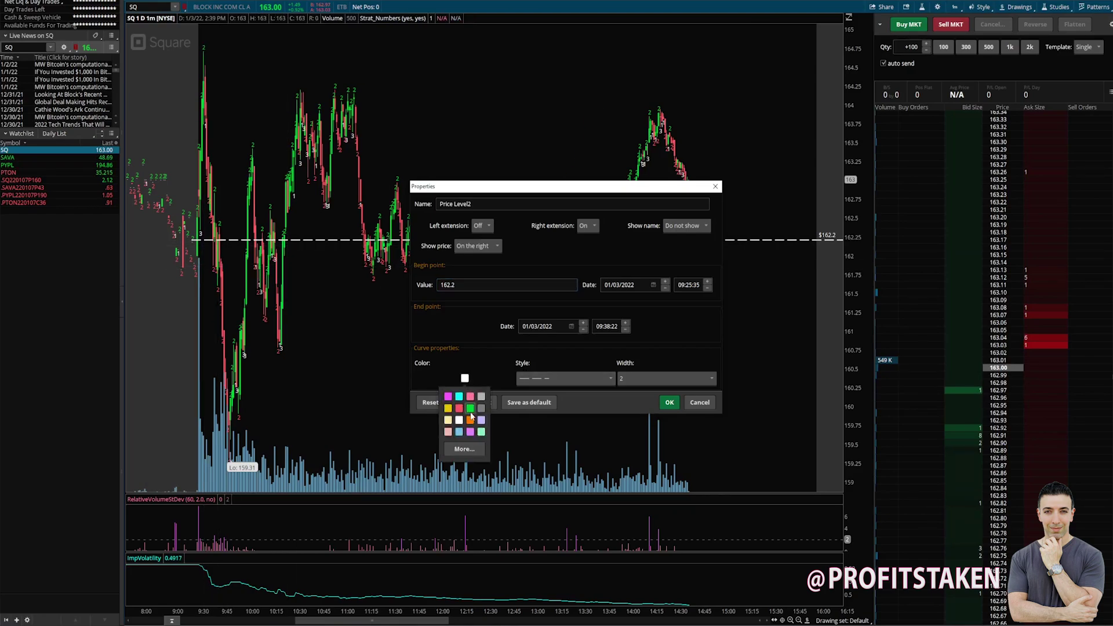
pyautogui.click(459, 409)
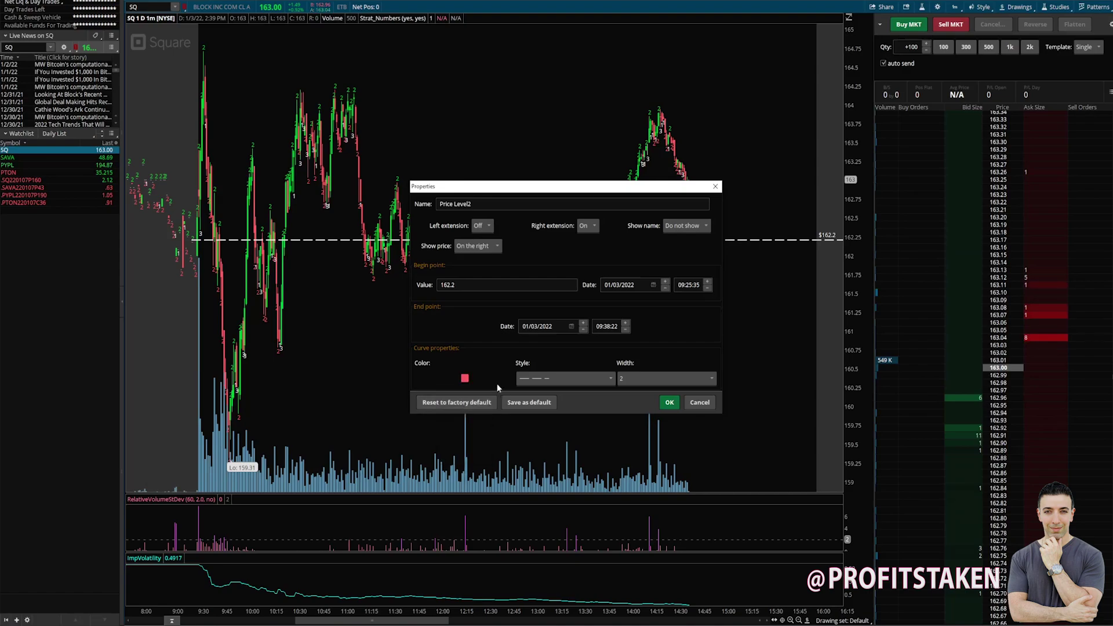
pyautogui.click(468, 377)
pyautogui.click(480, 354)
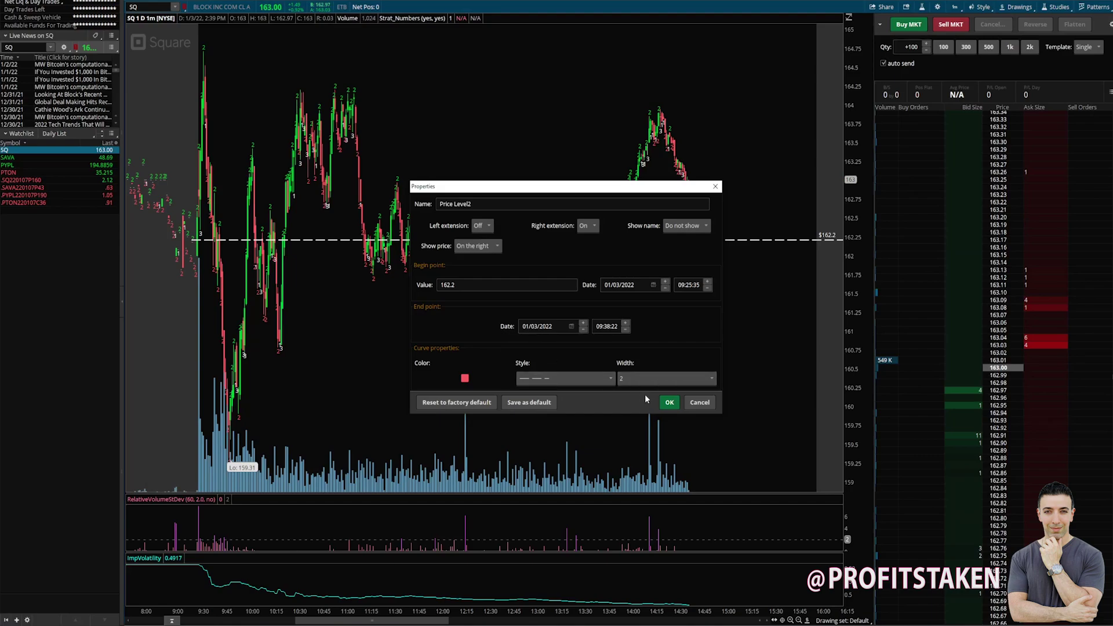
pyautogui.click(669, 402)
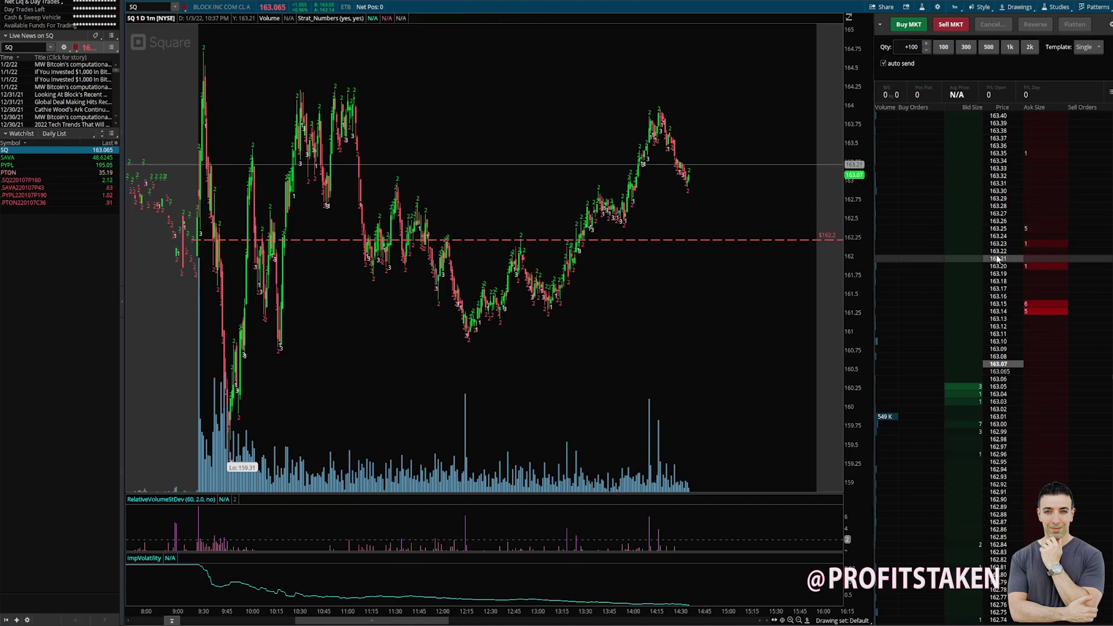
# Load the .SQ220107P160 put, widen the ladder's Buy Orders column, and narrow it back
pyautogui.click(21, 182)
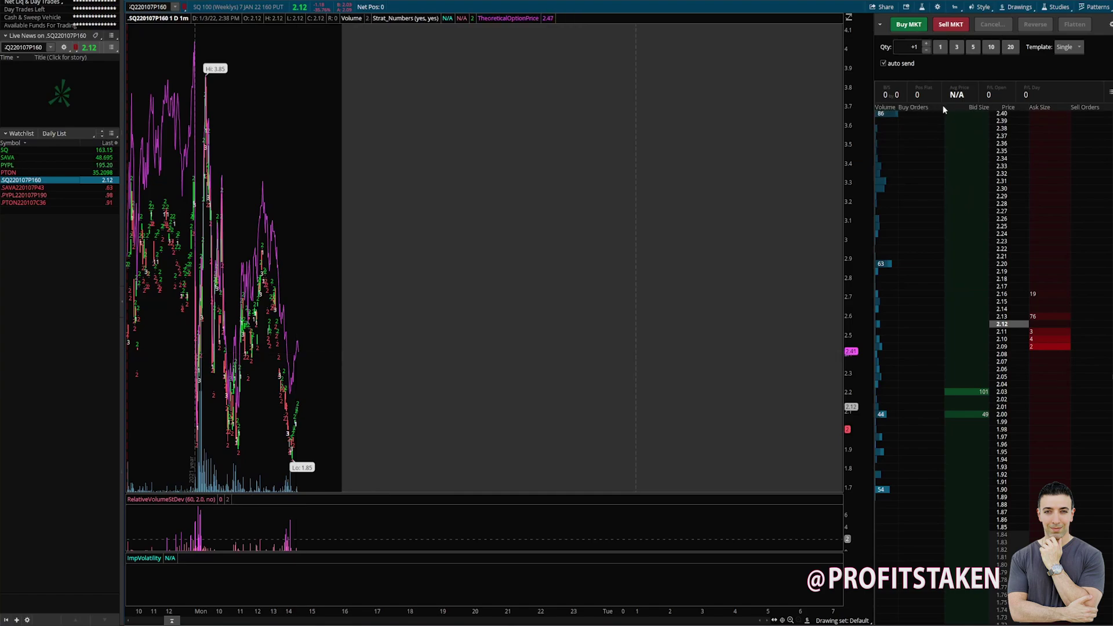
pyautogui.moveTo(944, 106); pyautogui.dragTo(973, 109)
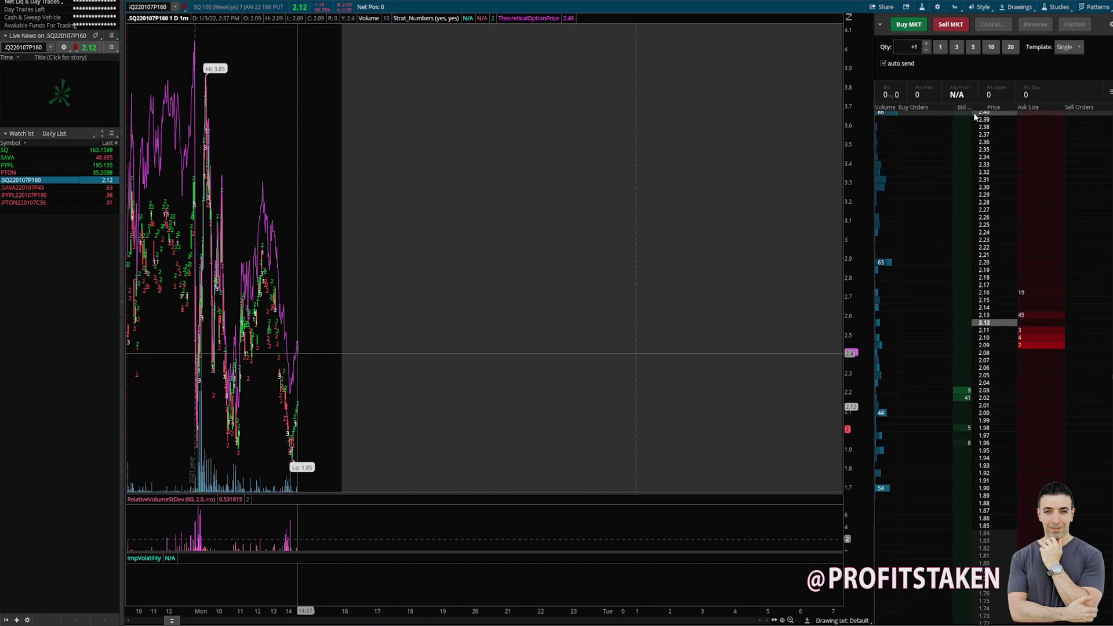
pyautogui.moveTo(973, 109); pyautogui.dragTo(948, 106)
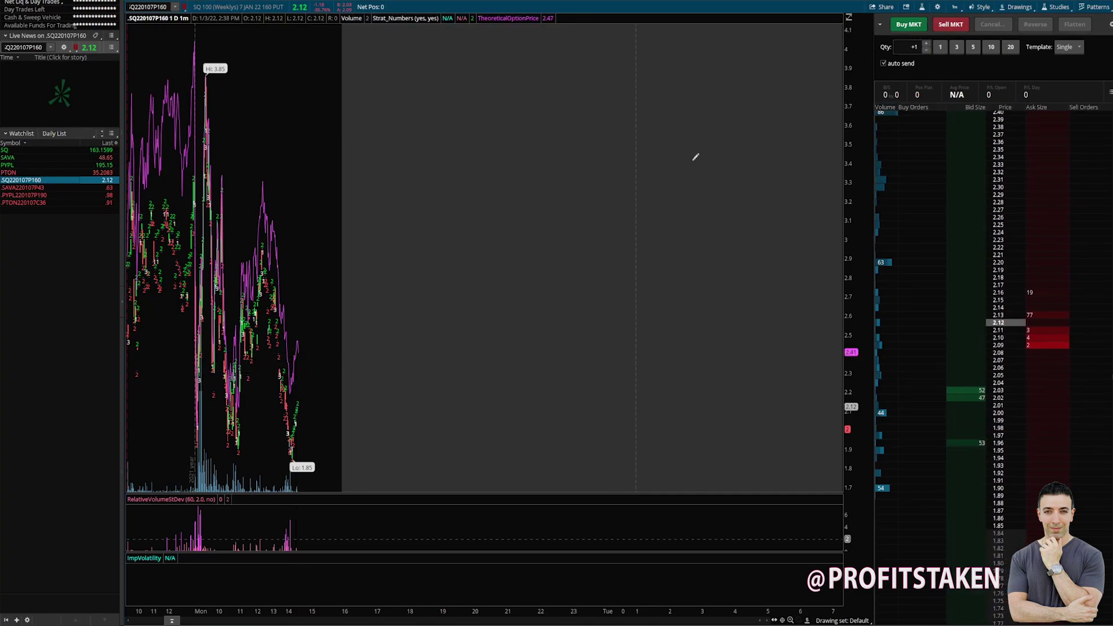
# Load SQ from the watchlist and start a price alert from the chart for MARK at or below 162.73
pyautogui.click(11, 150)
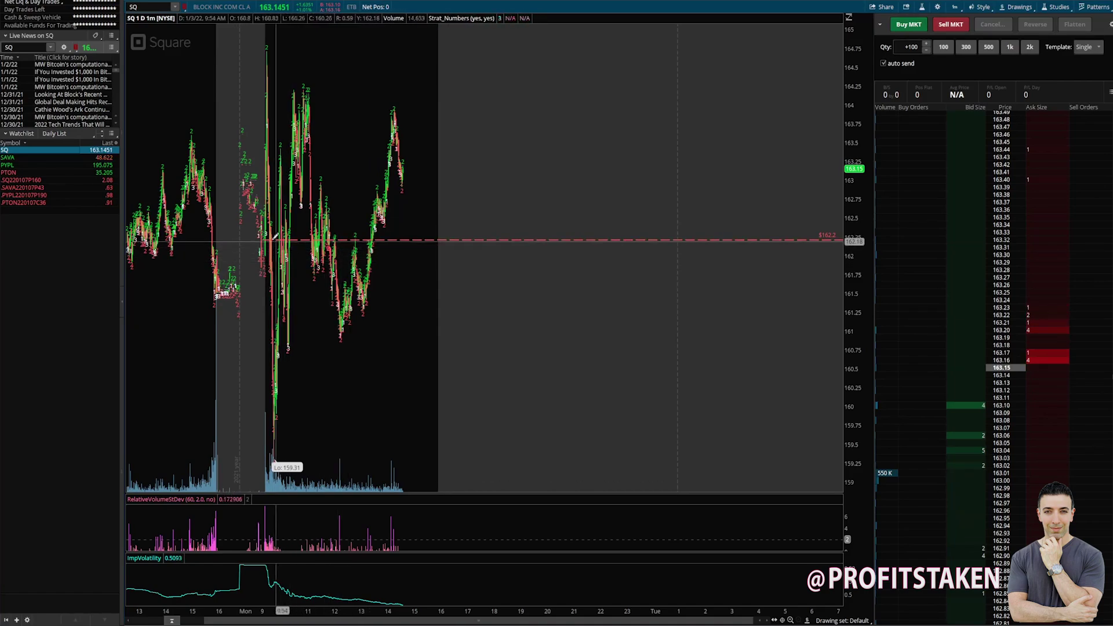
pyautogui.moveTo(254, 264); pyautogui.dragTo(447, 256)
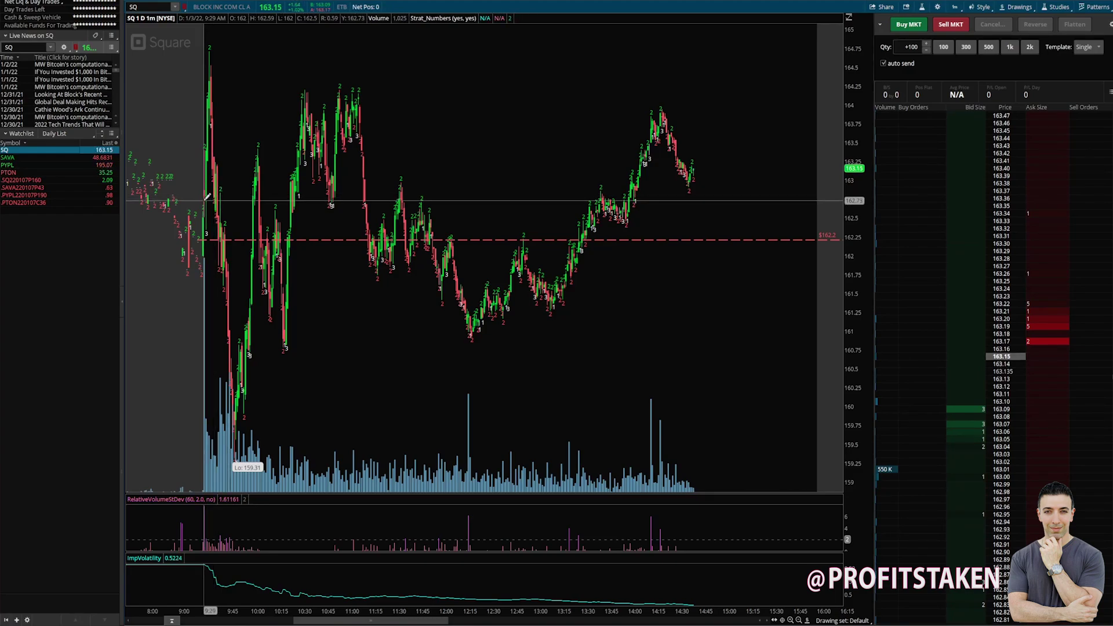
pyautogui.rightClick(210, 201)
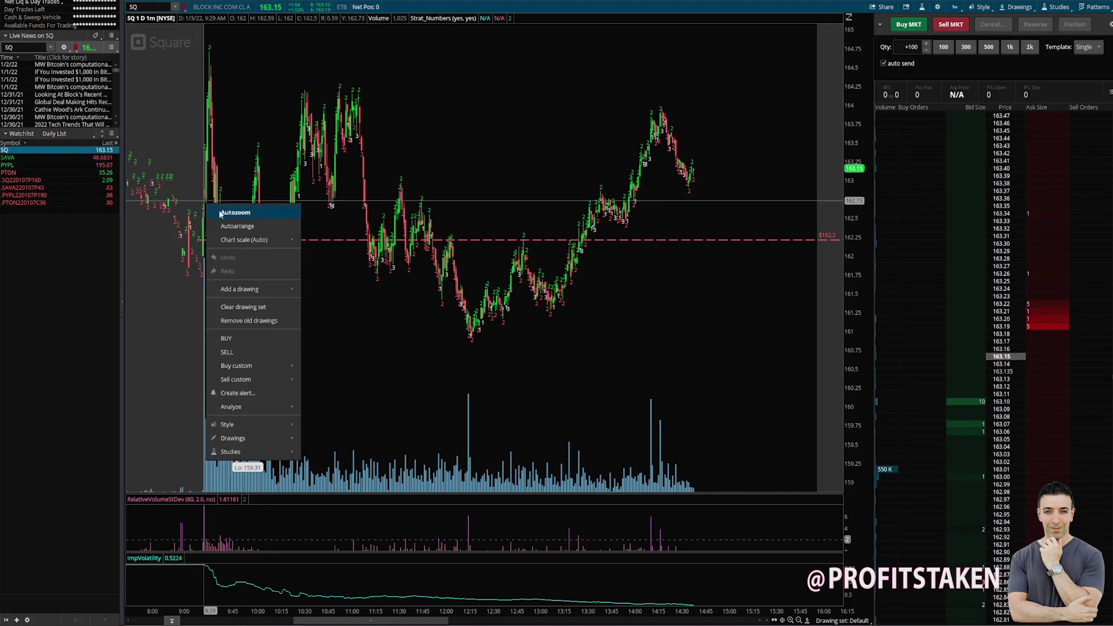
pyautogui.click(237, 393)
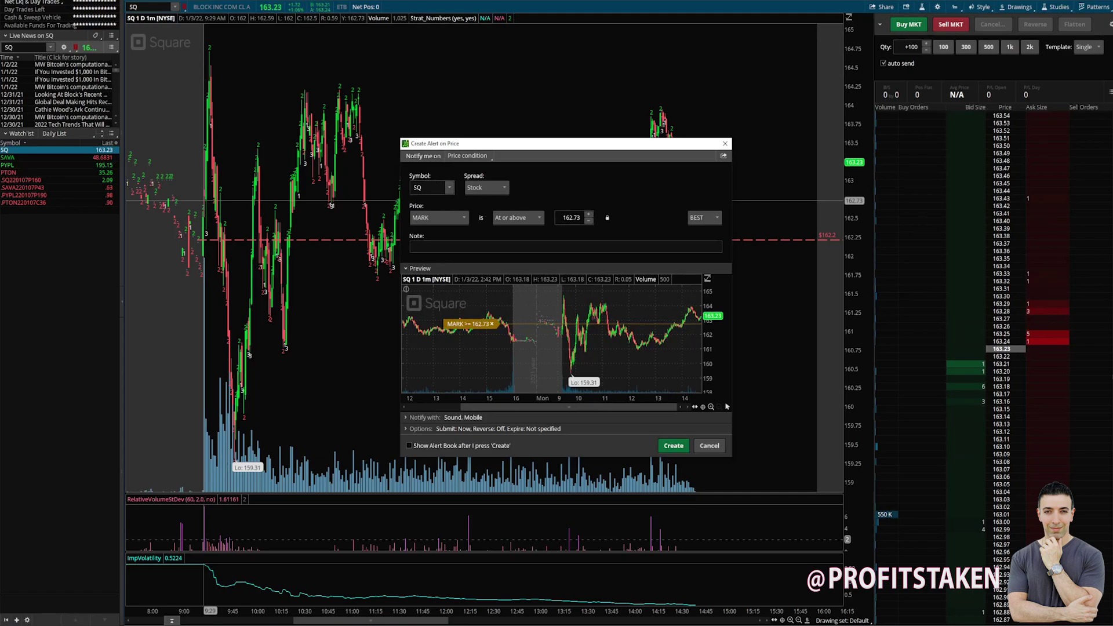
pyautogui.click(518, 218)
pyautogui.click(512, 237)
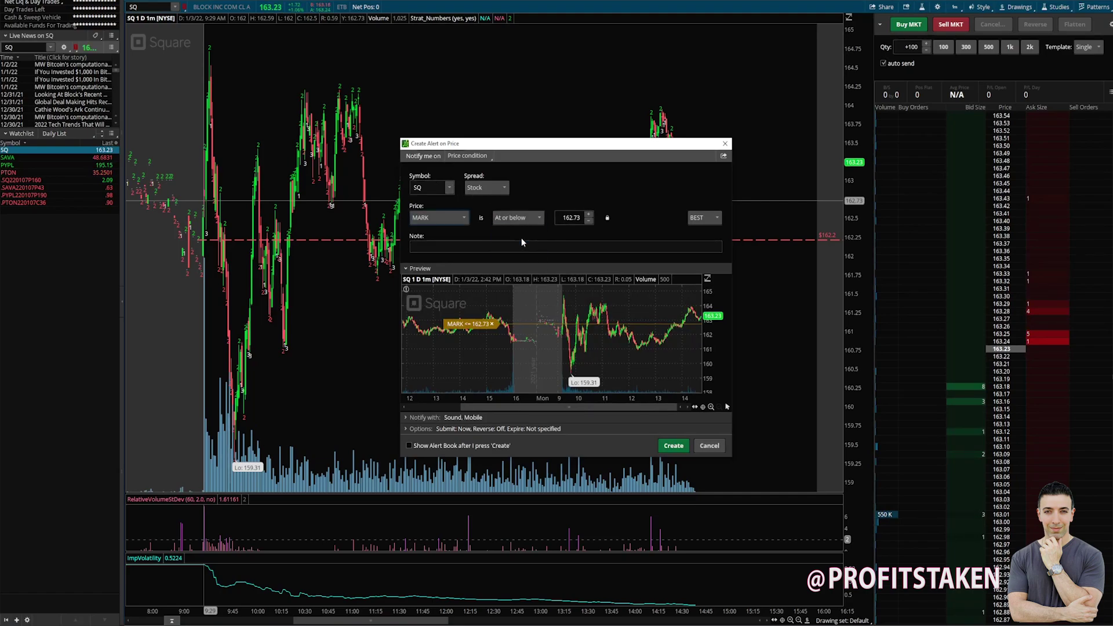
# Review the alert's sound and mobile notification settings and create the SQ price alert
pyautogui.click(468, 420)
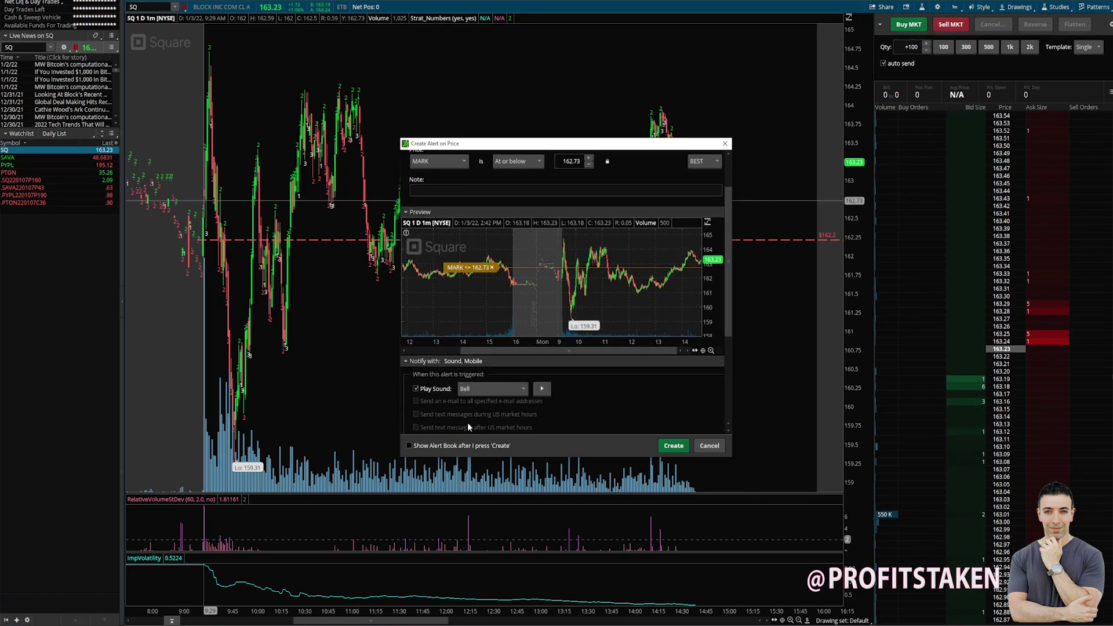
pyautogui.scroll(-3, 466, 416)
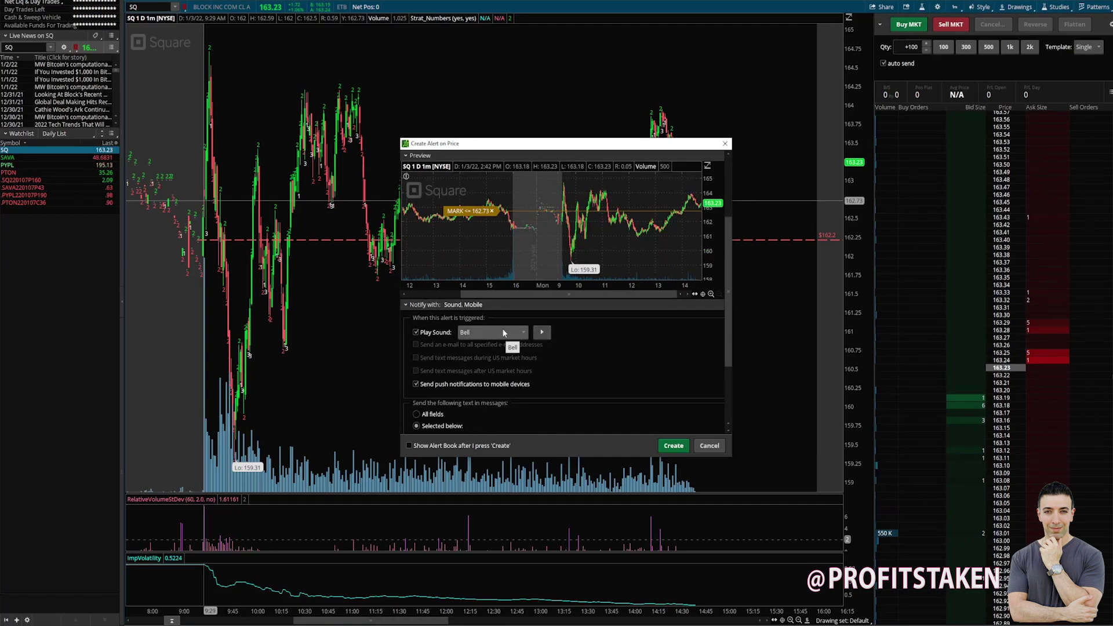
pyautogui.scroll(2, 502, 328)
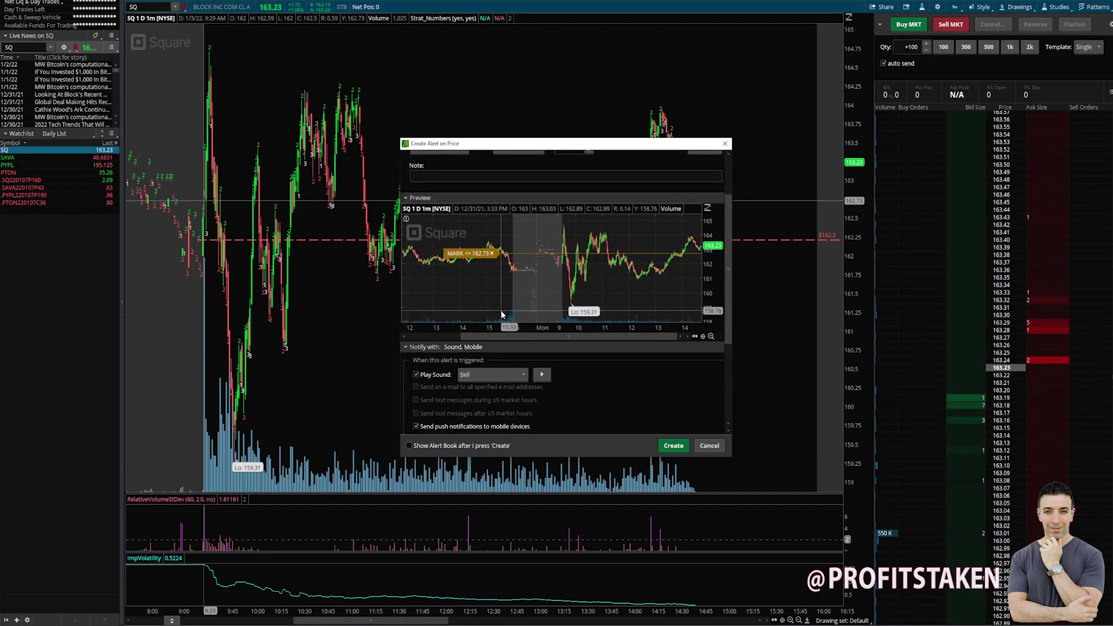
pyautogui.scroll(2, 575, 381)
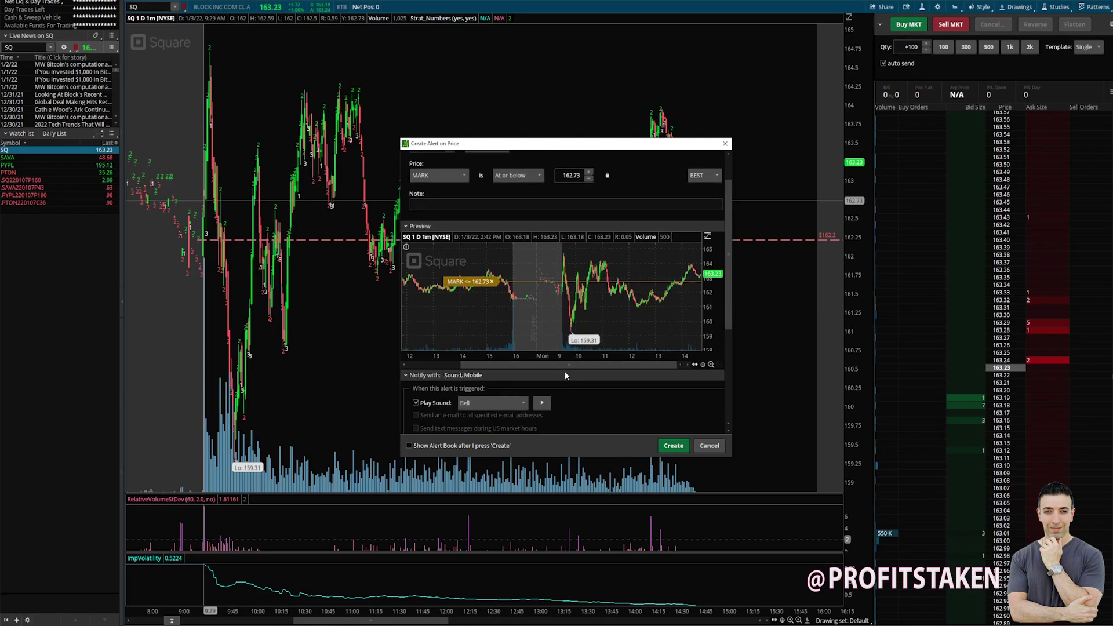
pyautogui.scroll(2, 522, 192)
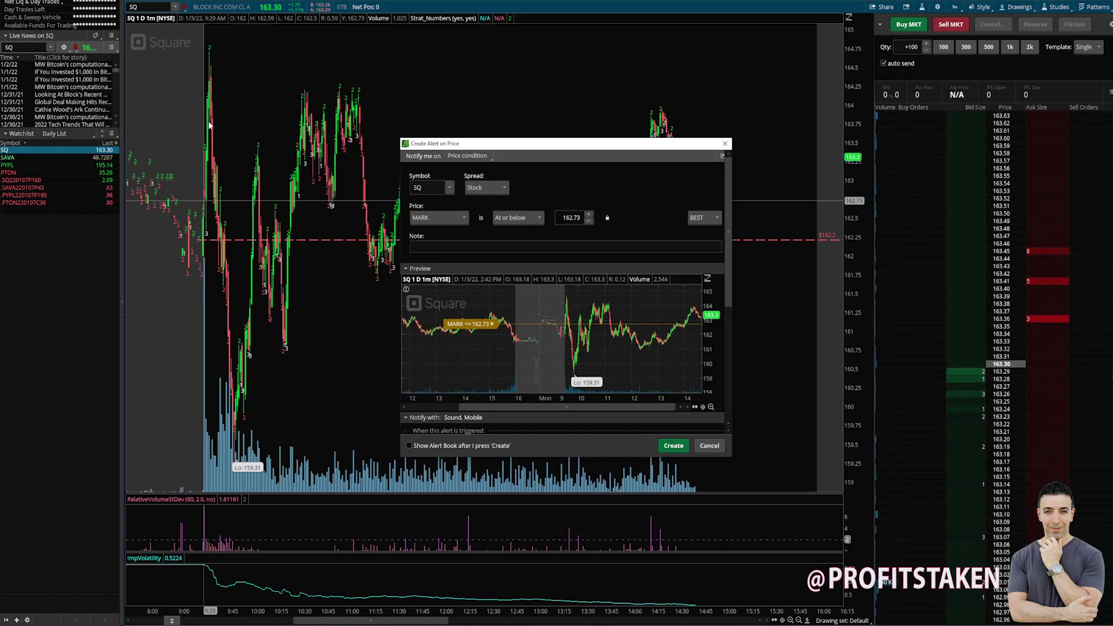
pyautogui.click(673, 446)
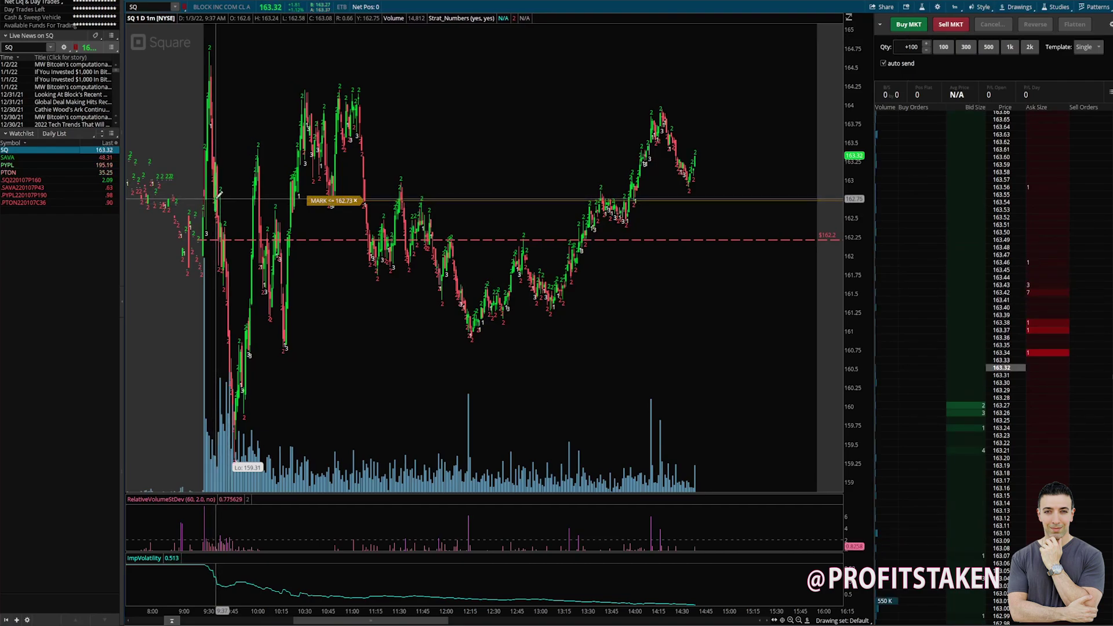
# Examine the SQ one-minute candles after the market open against the 162.2 price level and the 162.73 alert line
pyautogui.moveTo(197, 203); pyautogui.dragTo(260, 212)
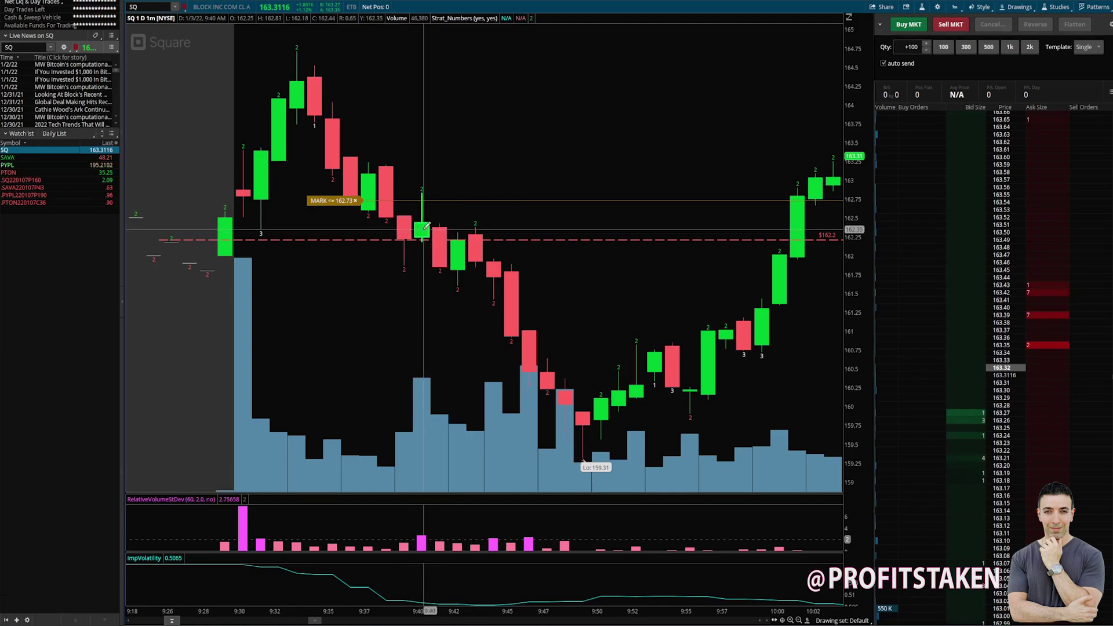
pyautogui.scroll(-3, 452, 232)
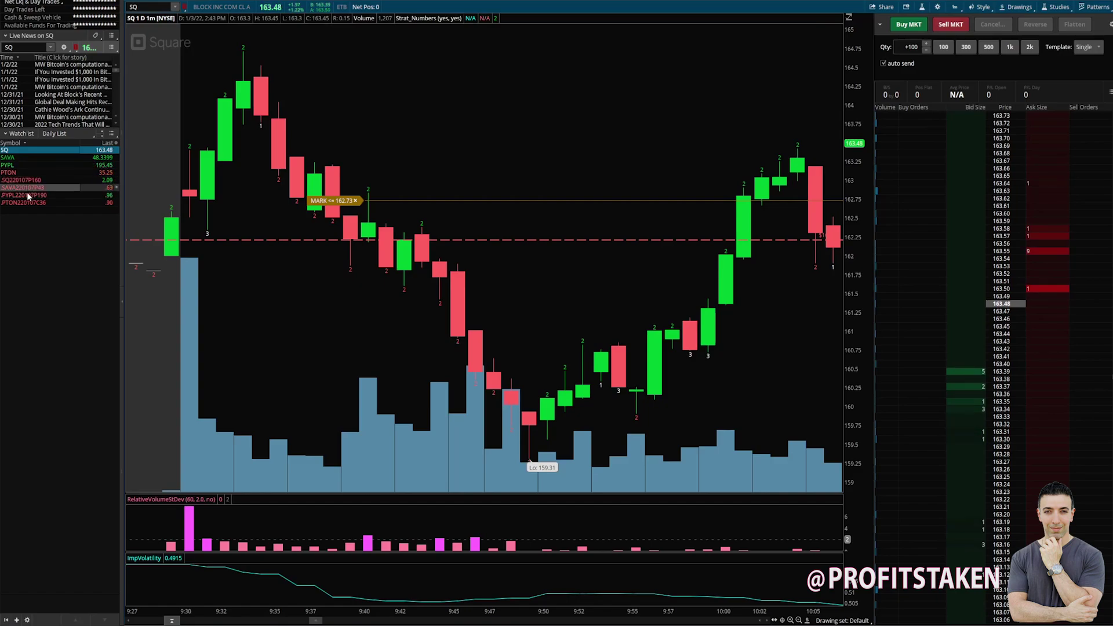
# Remove the 162.73 MARK alert from the SQ chart and review the price action after the market open around the 162.2 level
pyautogui.click(798, 621)
pyautogui.scroll(3, 348, 377)
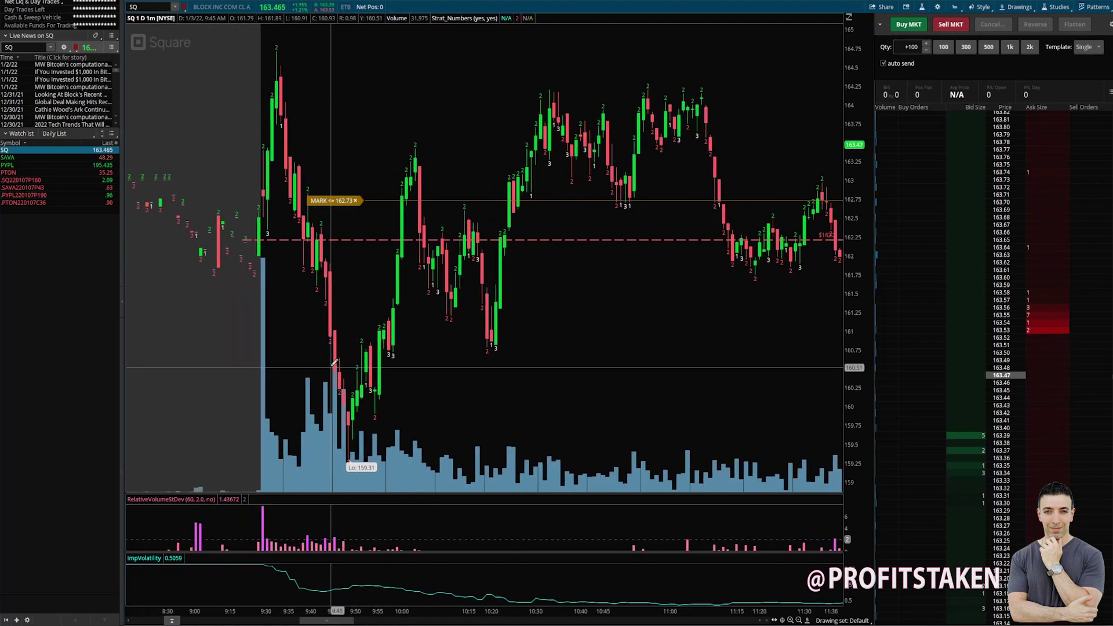
pyautogui.scroll(6, 335, 362)
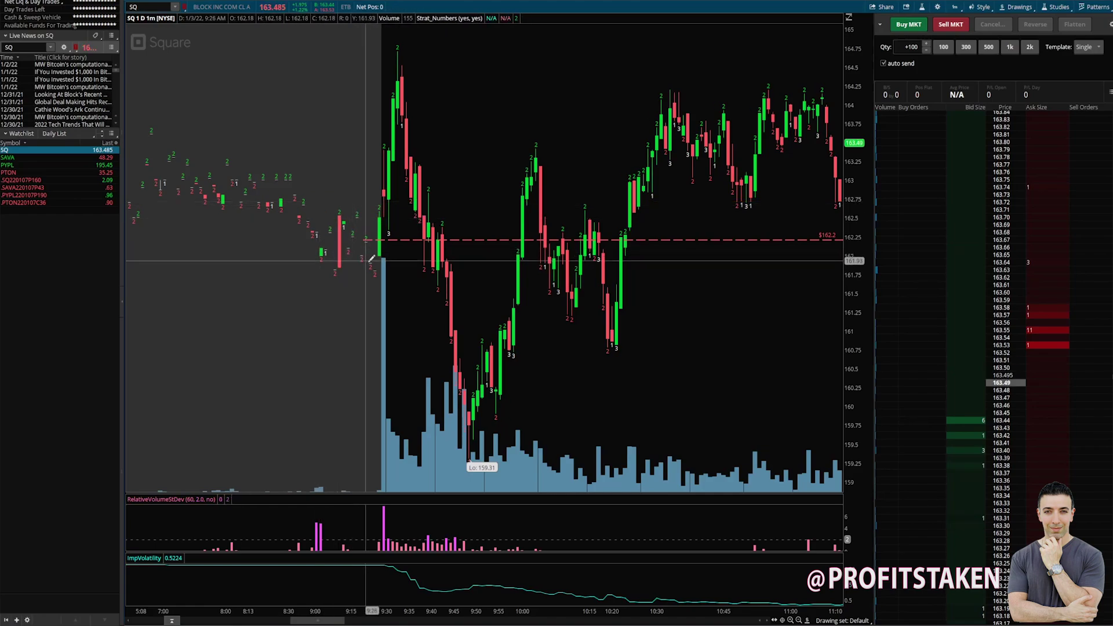
pyautogui.scroll(-2, 343, 217)
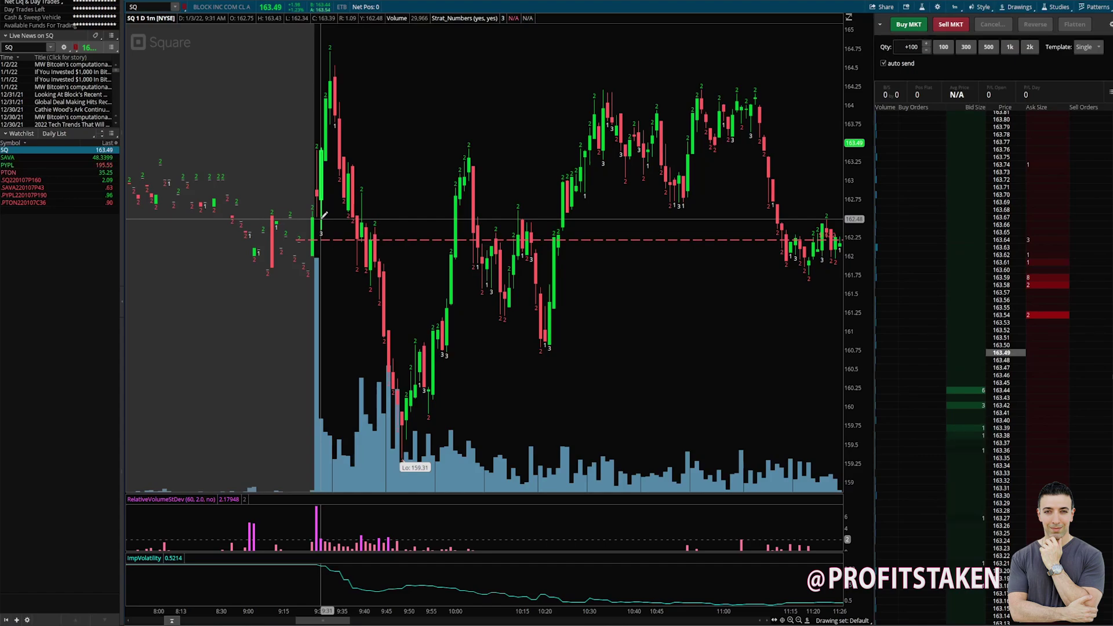
pyautogui.scroll(-5, 319, 215)
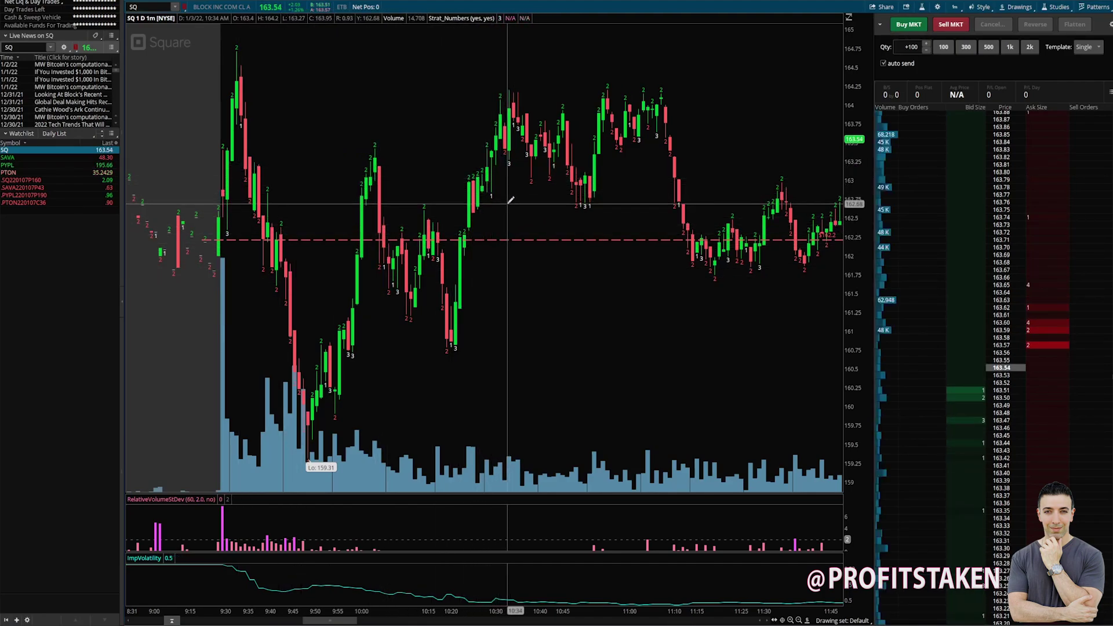
# Create an SQ price alert from the chart for MARK at or below 162.61
pyautogui.rightClick(500, 211)
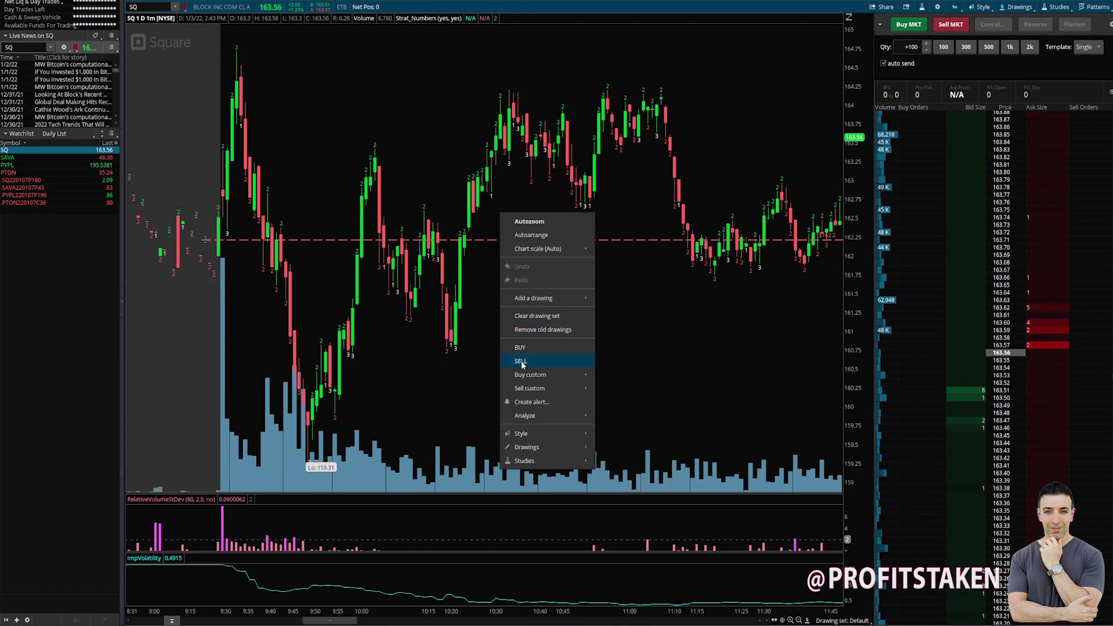
pyautogui.click(531, 401)
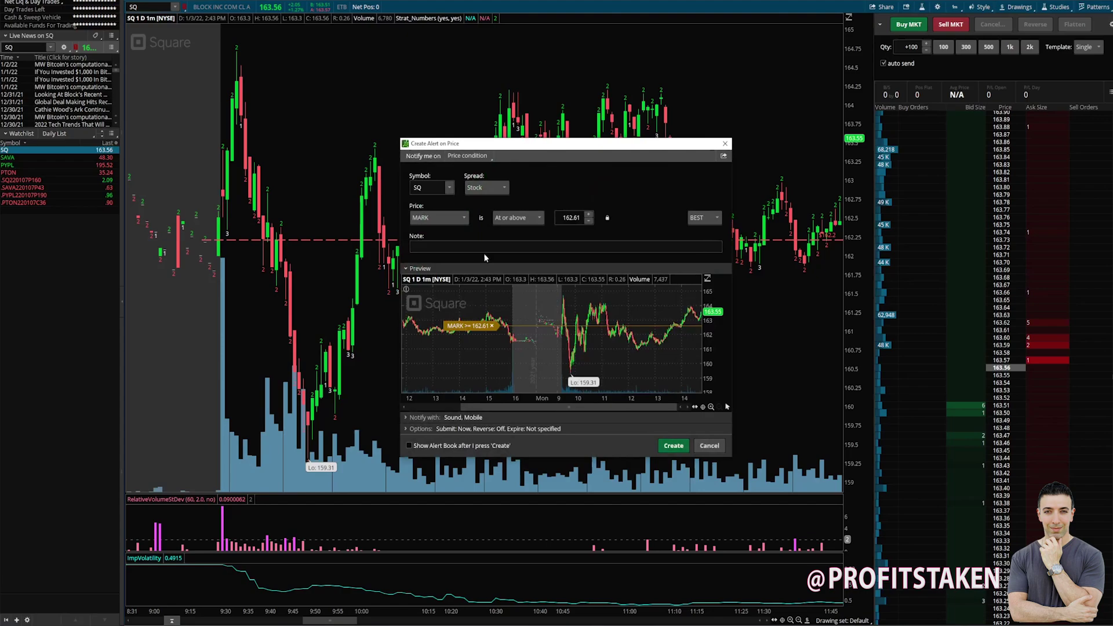
pyautogui.click(512, 219)
pyautogui.click(512, 239)
pyautogui.click(672, 445)
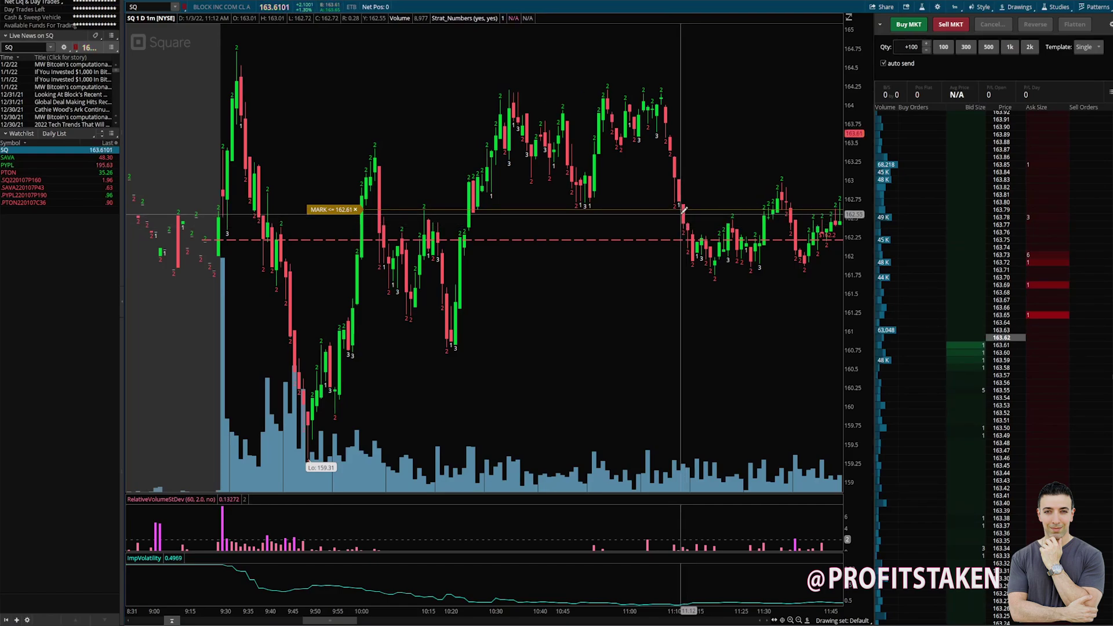
pyautogui.scroll(-2, 649, 210)
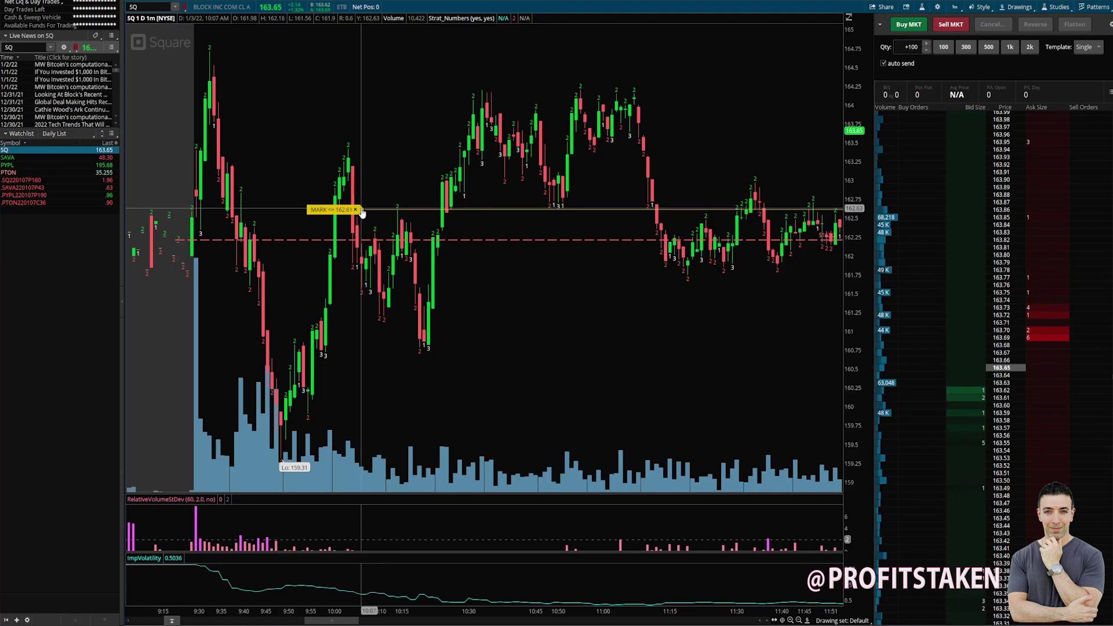
# Load the .SQ220107P160 put from the watchlist and review the ladder's order templates, keeping Single
pyautogui.click(19, 179)
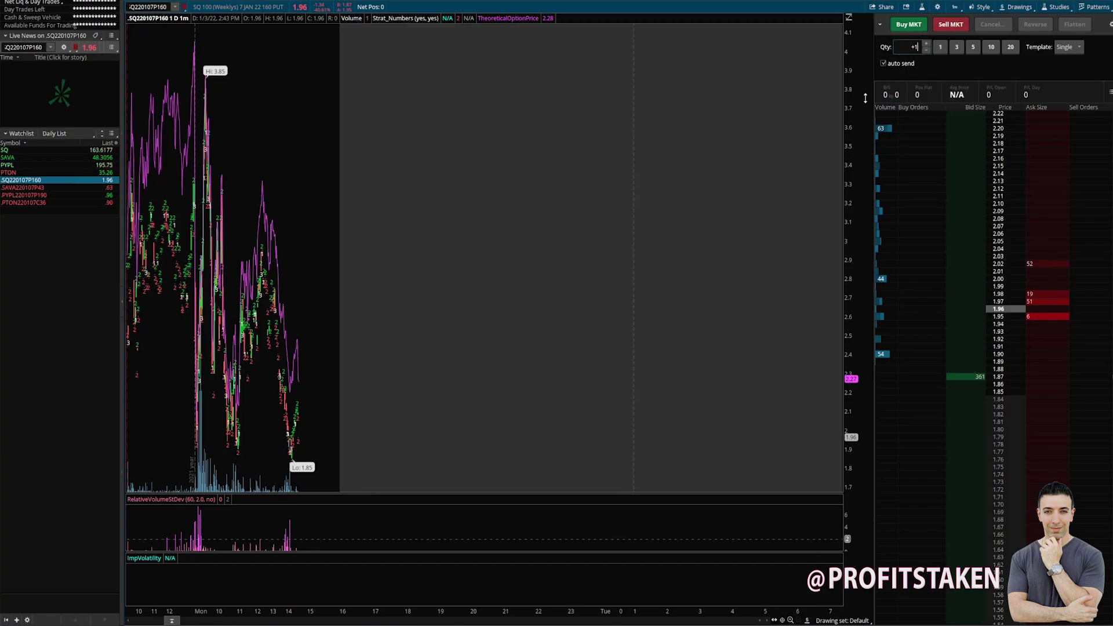
pyautogui.click(1080, 47)
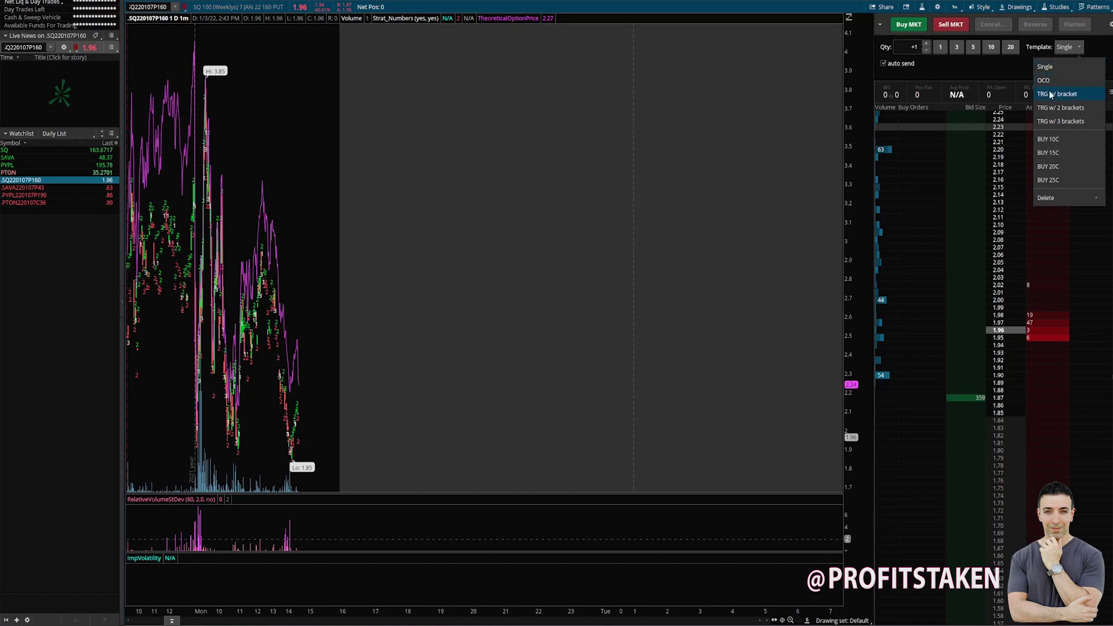
pyautogui.click(977, 70)
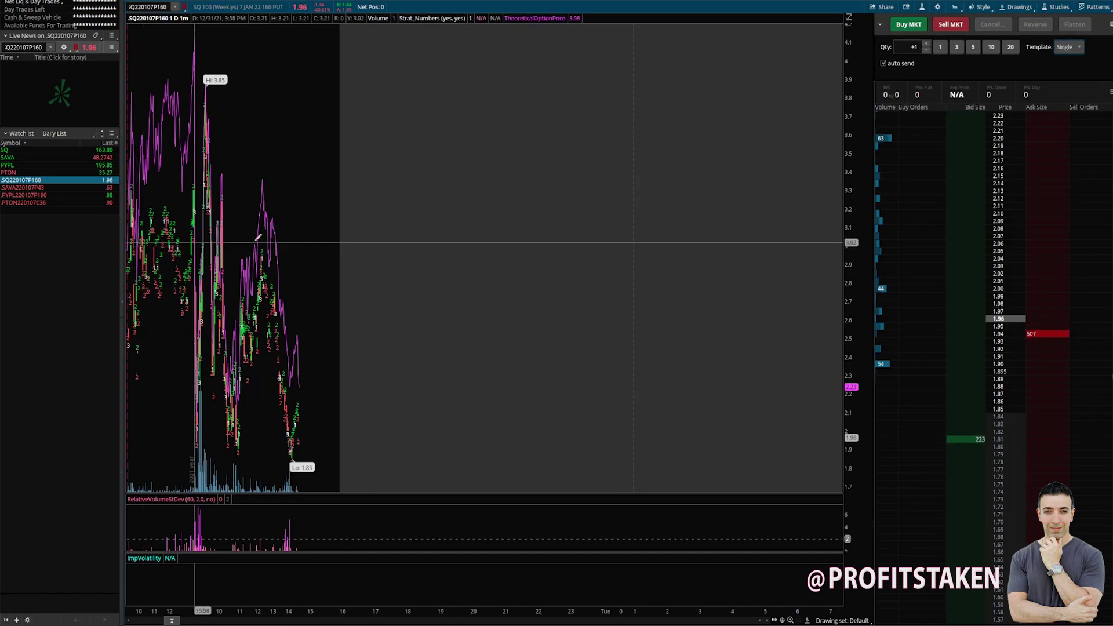
# Return to SQ in the watchlist and examine its chart against the 162.2 level and the 162.61 alert line
pyautogui.press('Up')
pyautogui.press('Up')
pyautogui.press('Up')
pyautogui.press('Up')
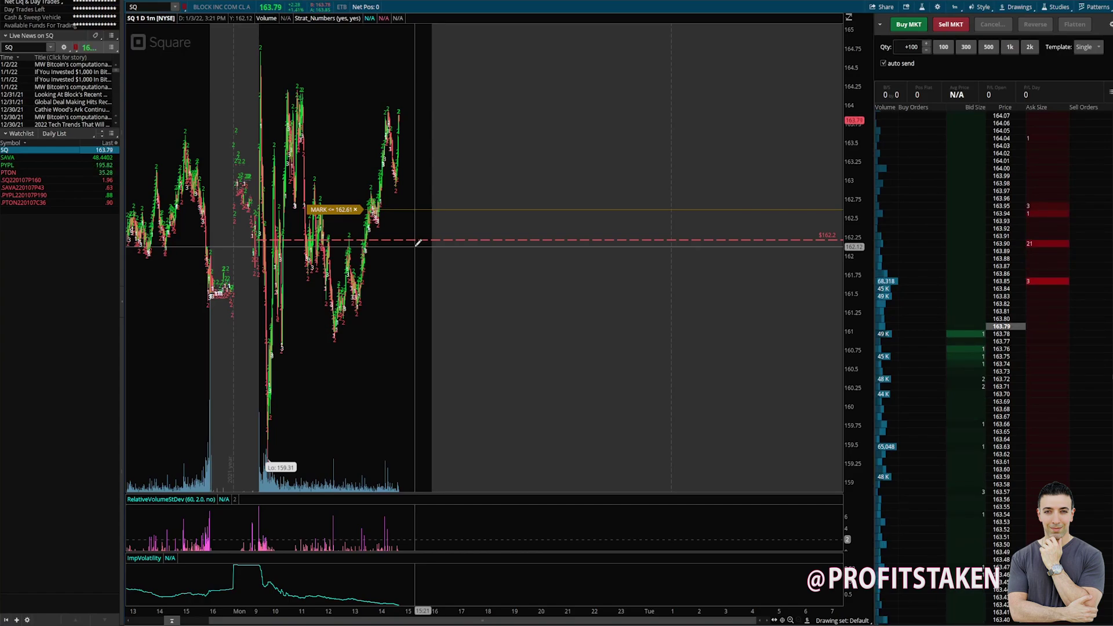
pyautogui.scroll(2, 324, 239)
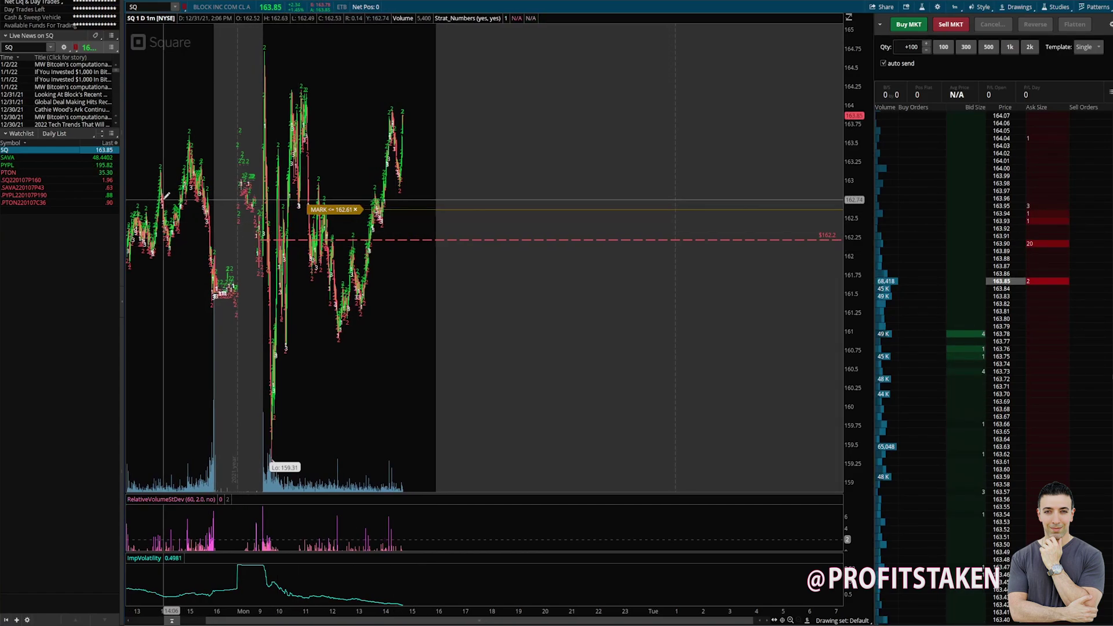
pyautogui.scroll(2, 274, 237)
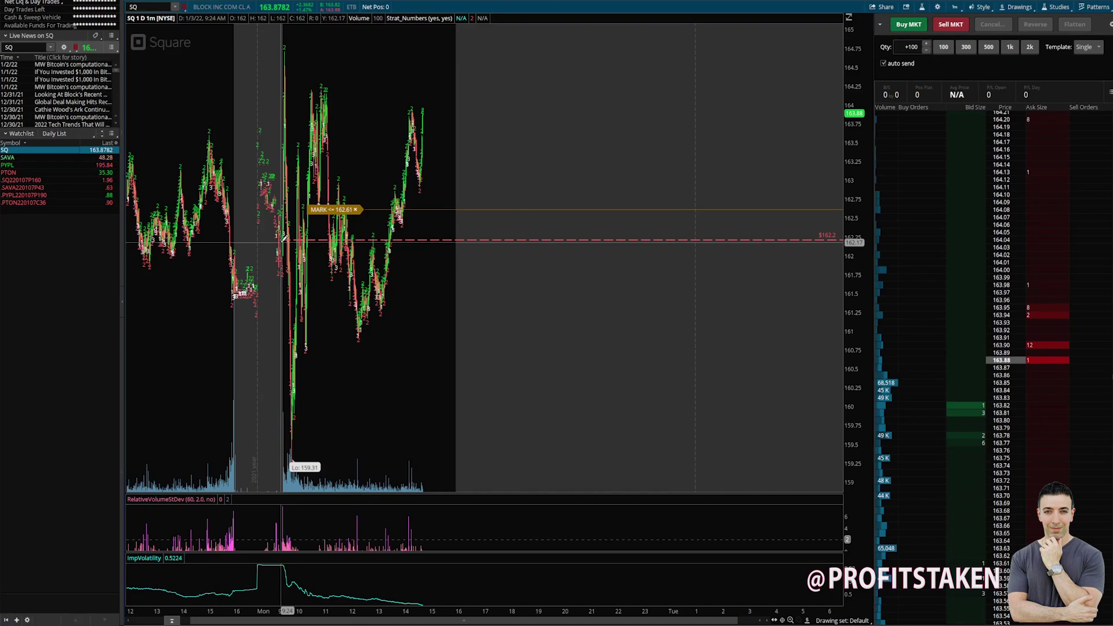